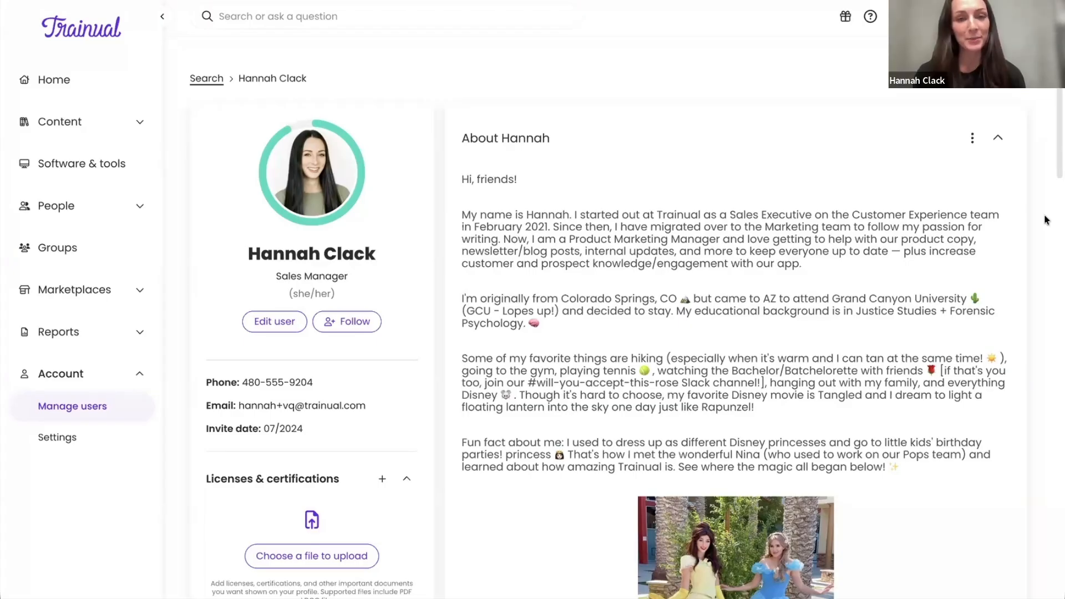
pyautogui.scroll(-15, 703, 262)
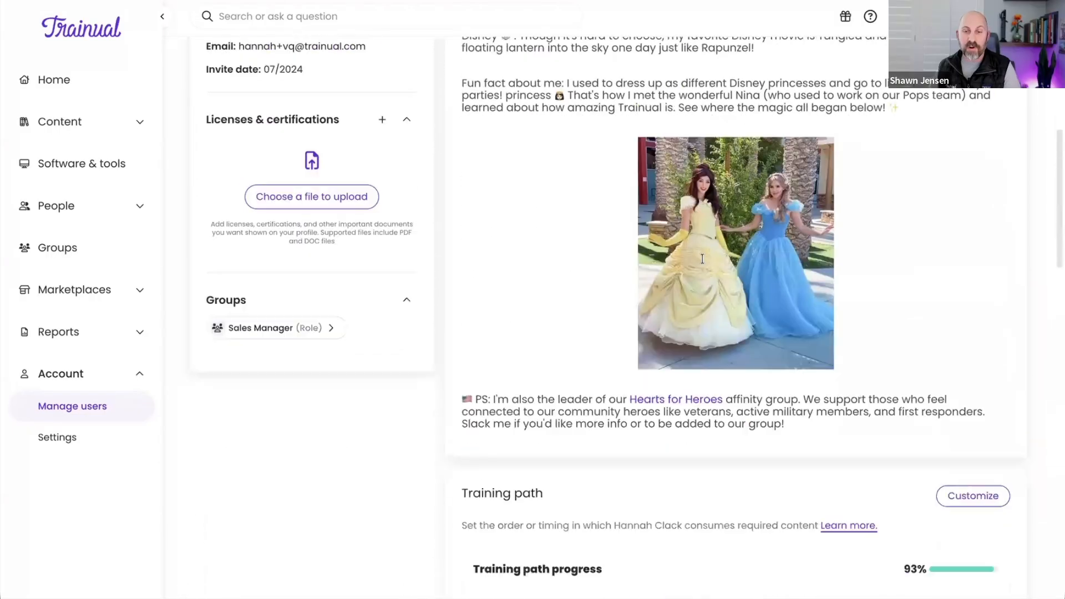
pyautogui.scroll(-3, 703, 259)
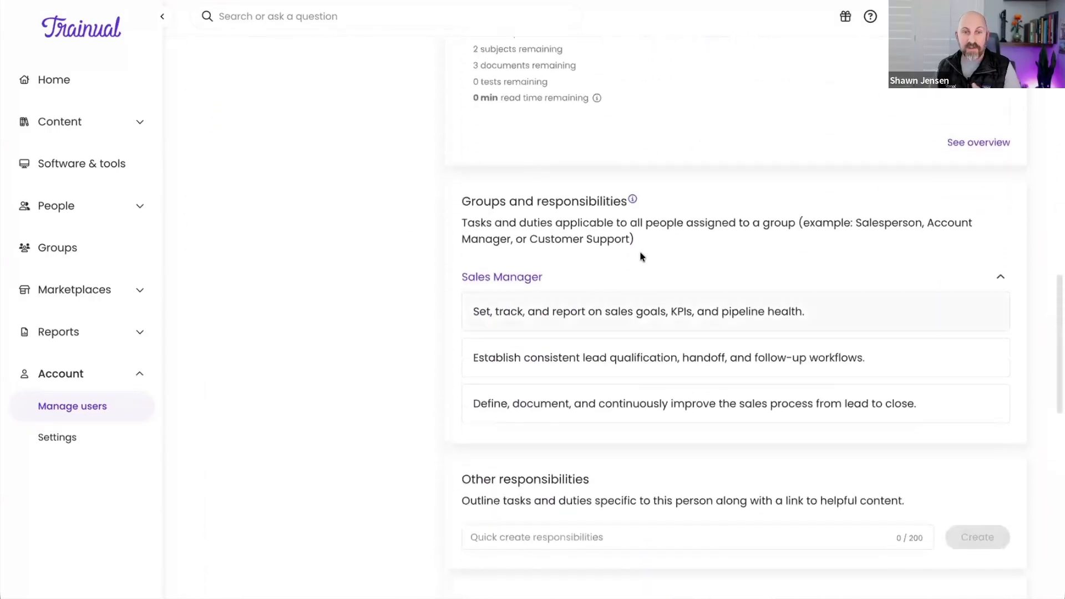
pyautogui.scroll(-3, 732, 245)
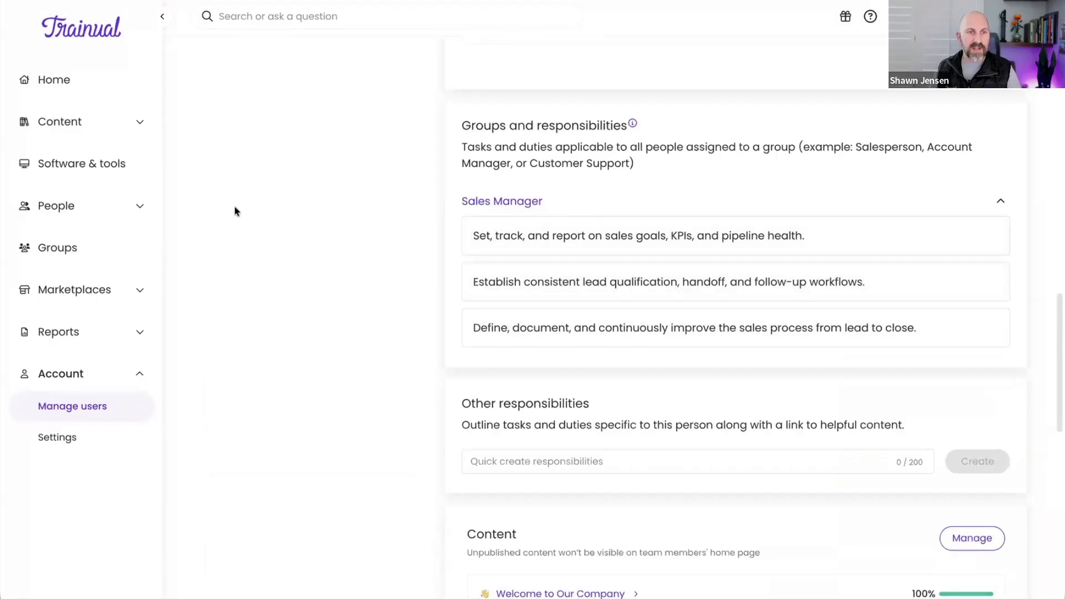
pyautogui.click(128, 206)
pyautogui.click(89, 302)
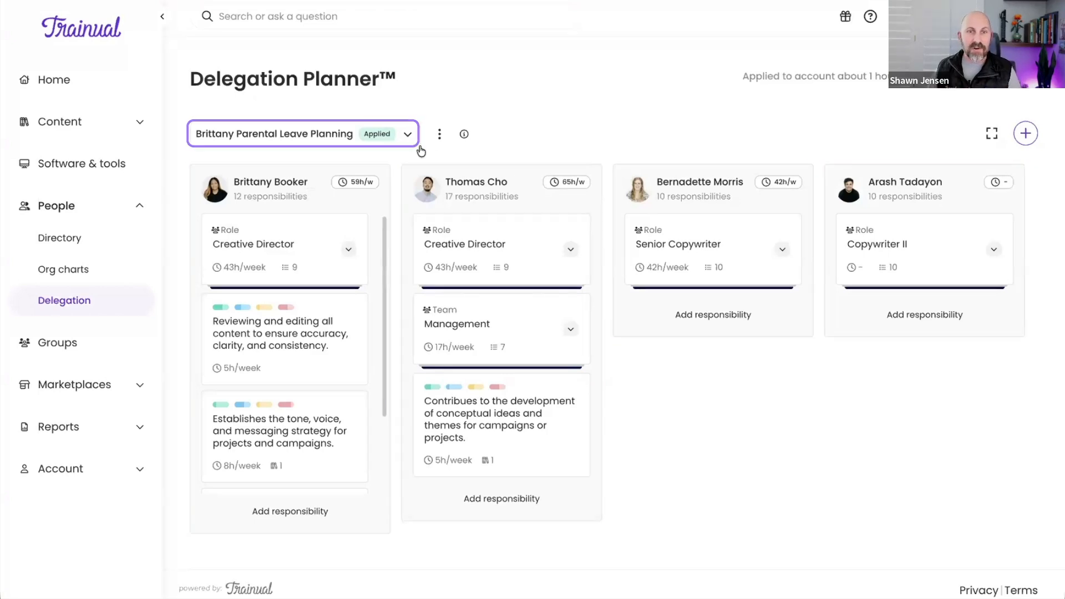
# Step: Create a new delegation board named "Sales Manager planning"
pyautogui.click(415, 135)
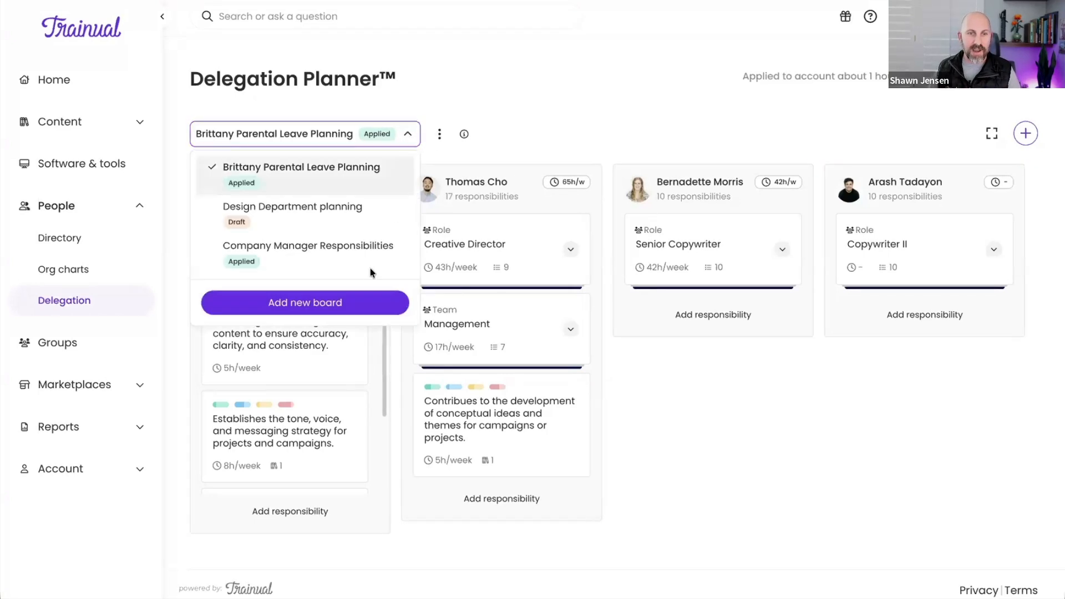
pyautogui.click(333, 302)
pyautogui.write('S')
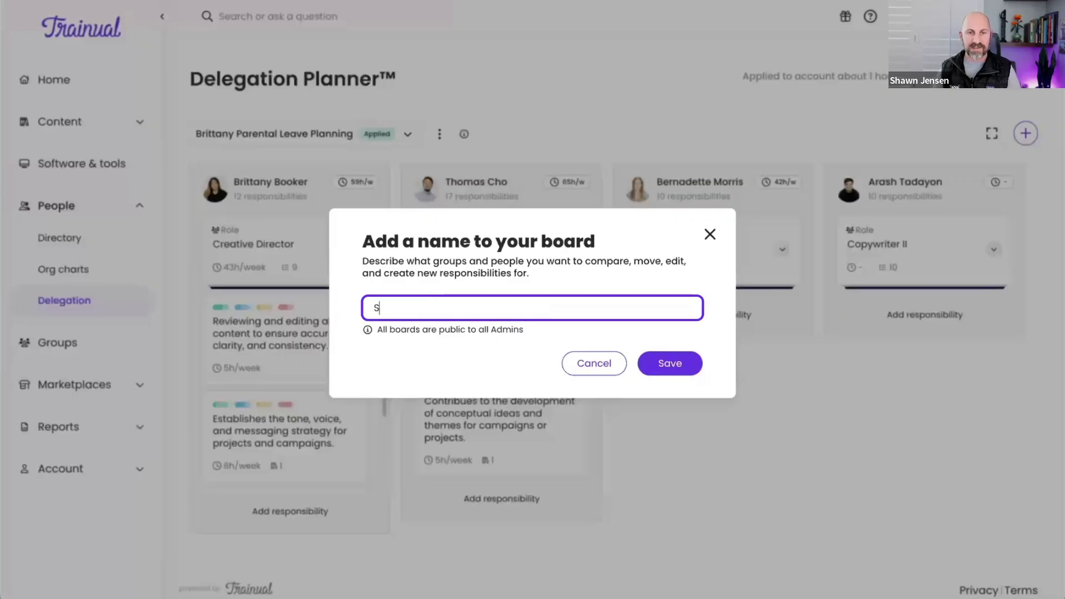
pyautogui.write('ales Mana')
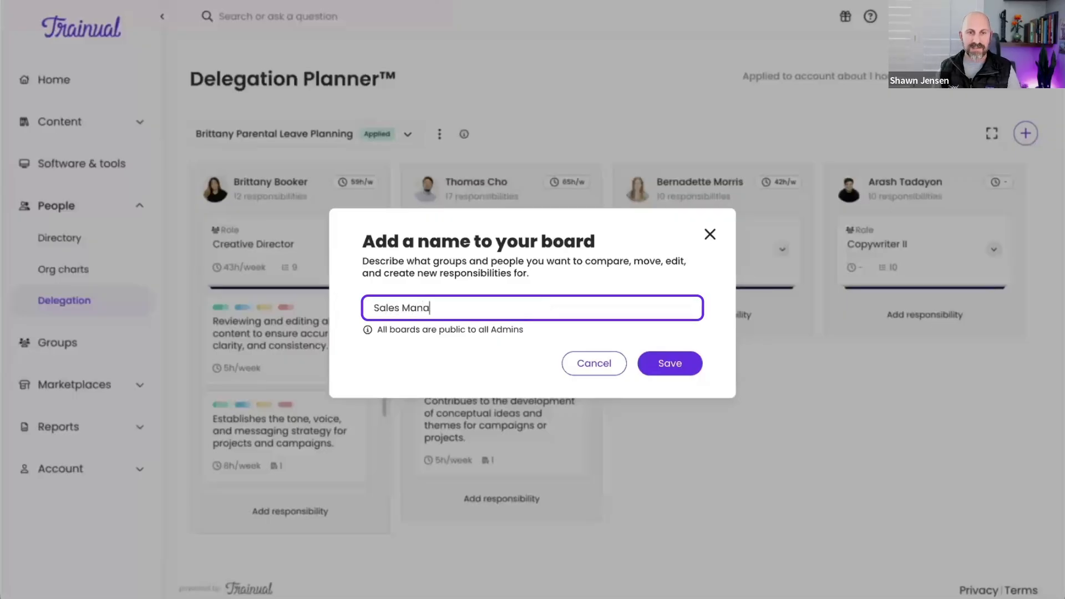
pyautogui.write('ger planning')
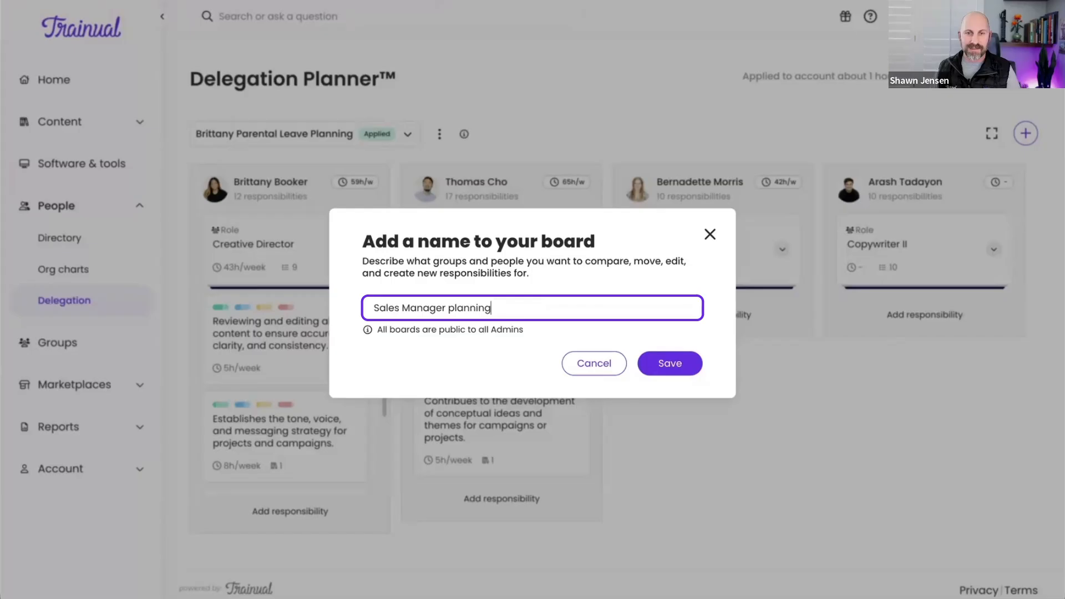
pyautogui.click(688, 369)
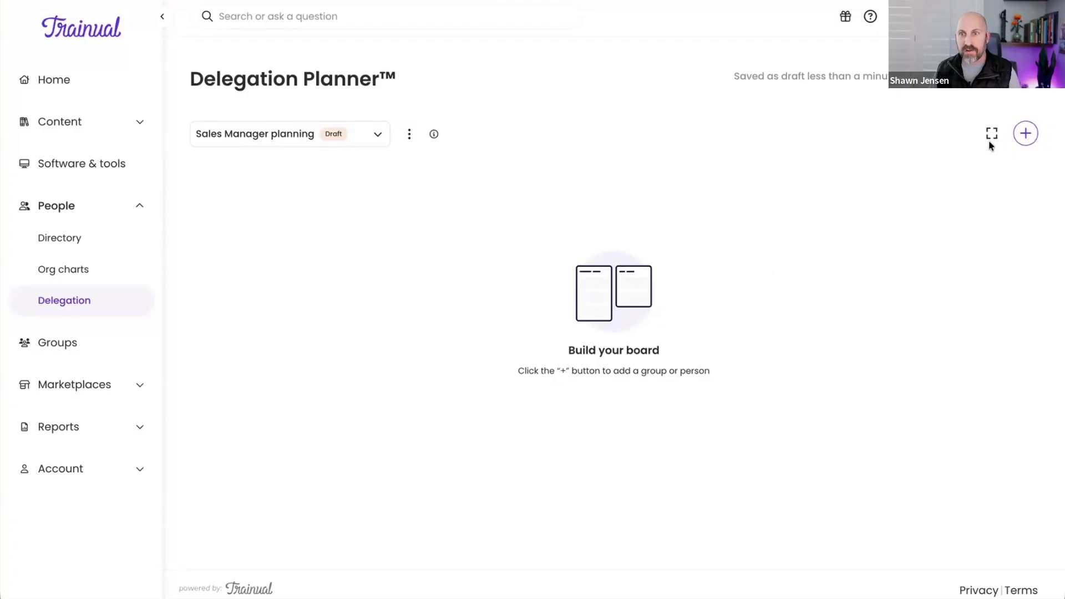
# Step: Search the groups for "sales" and add the Sales Manager and Sales Executive roles to the board
pyautogui.click(1026, 134)
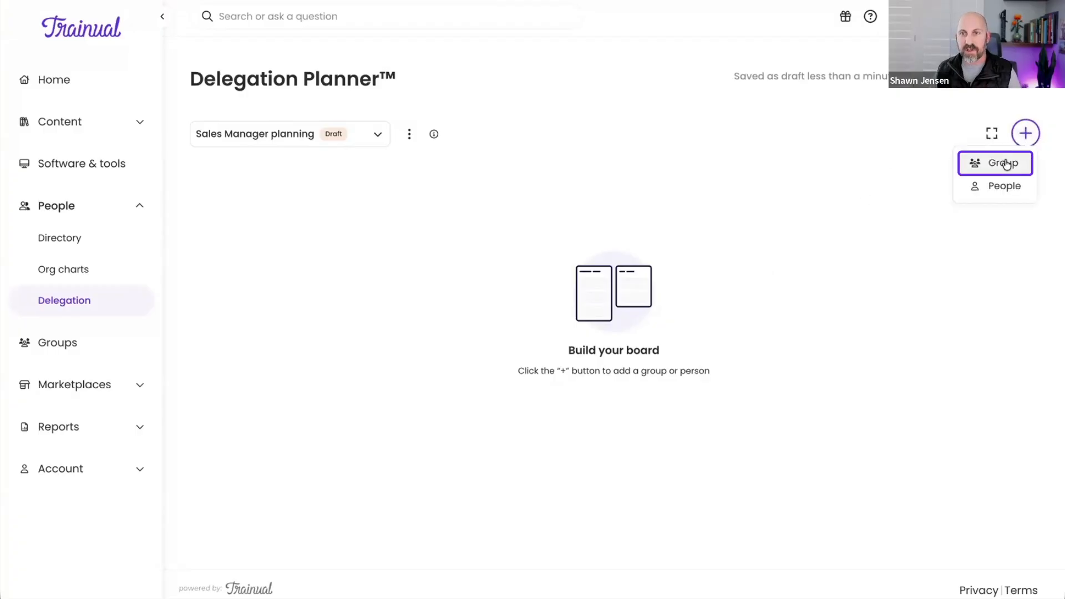
pyautogui.click(1006, 162)
pyautogui.write('sales')
pyautogui.click(424, 254)
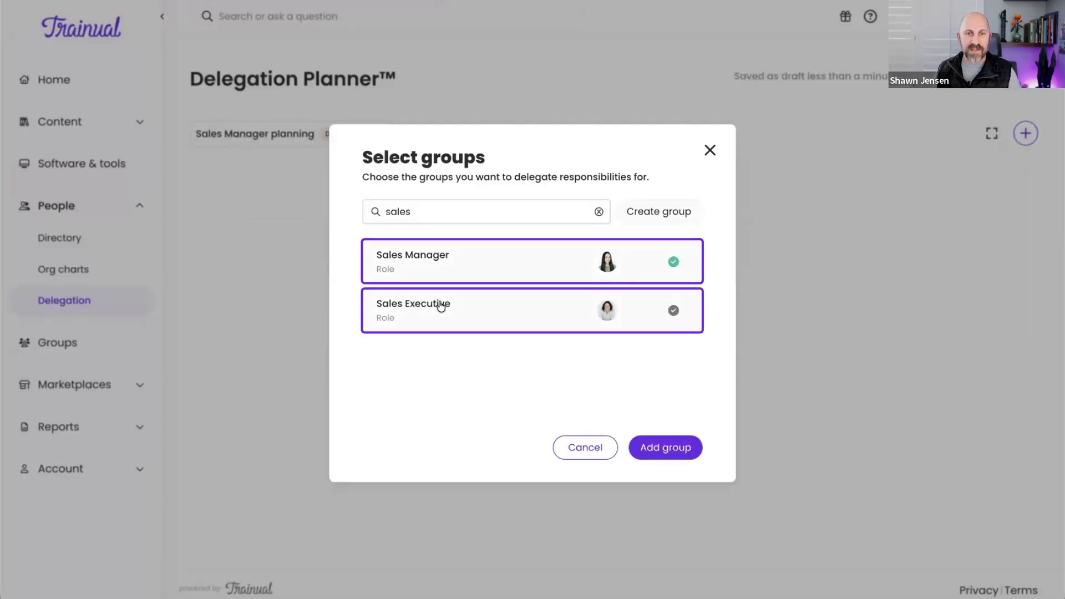
pyautogui.click(442, 307)
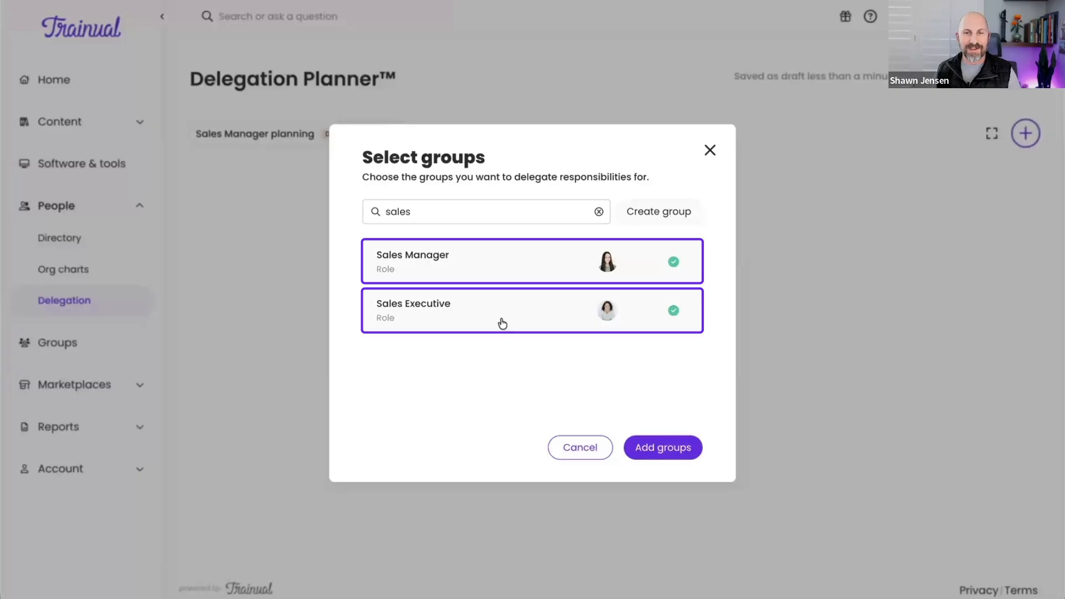
pyautogui.click(664, 448)
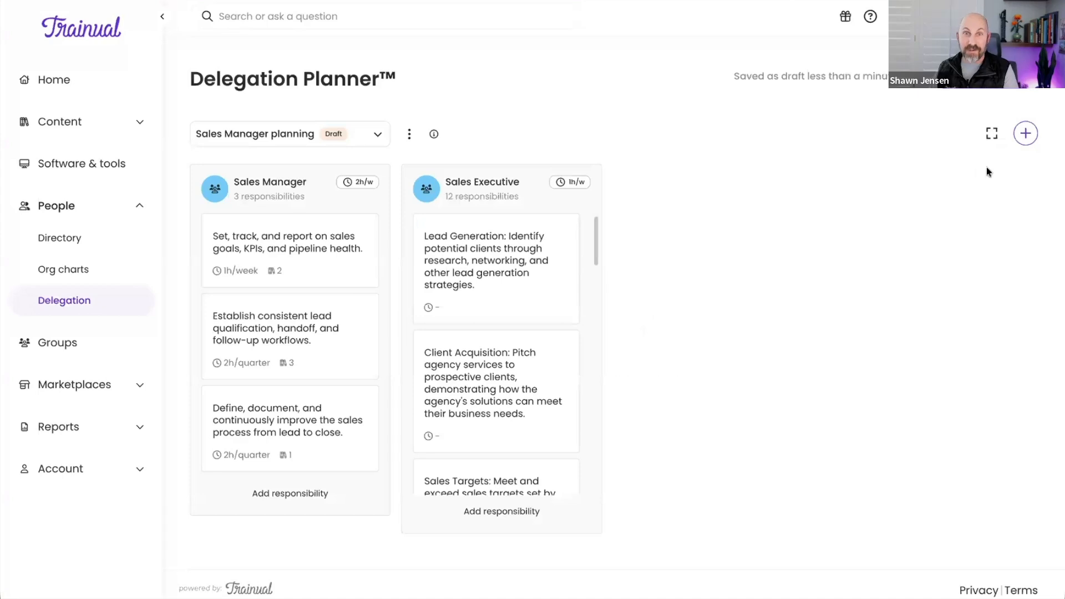
# Step: Add the person holding the Sales Manager role to the board and place their column between the Sales Manager and Sales Executive columns
pyautogui.click(1025, 133)
pyautogui.click(999, 190)
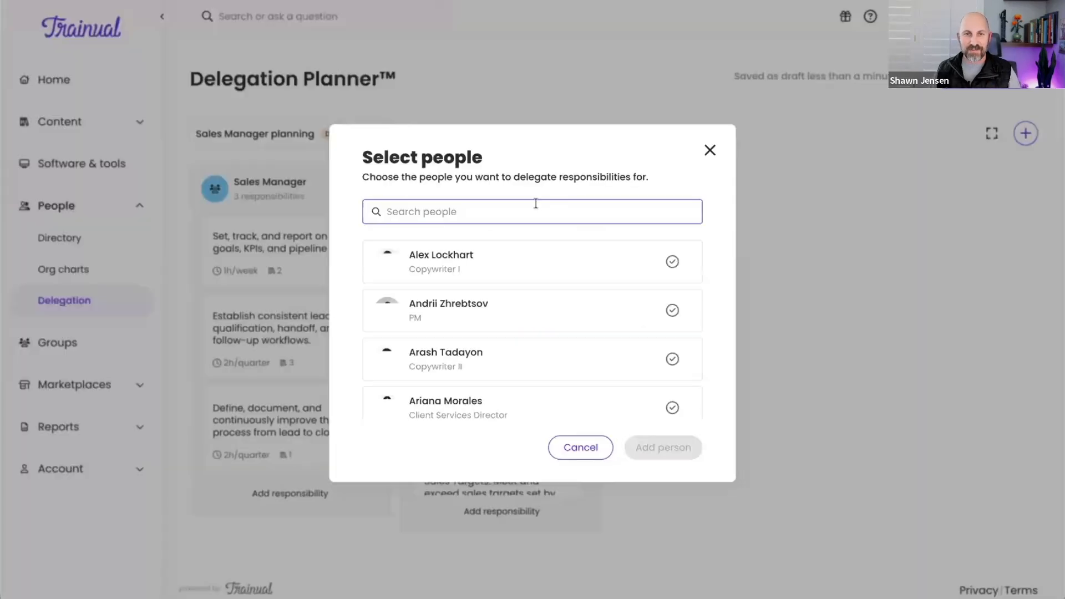
pyautogui.write('hannah')
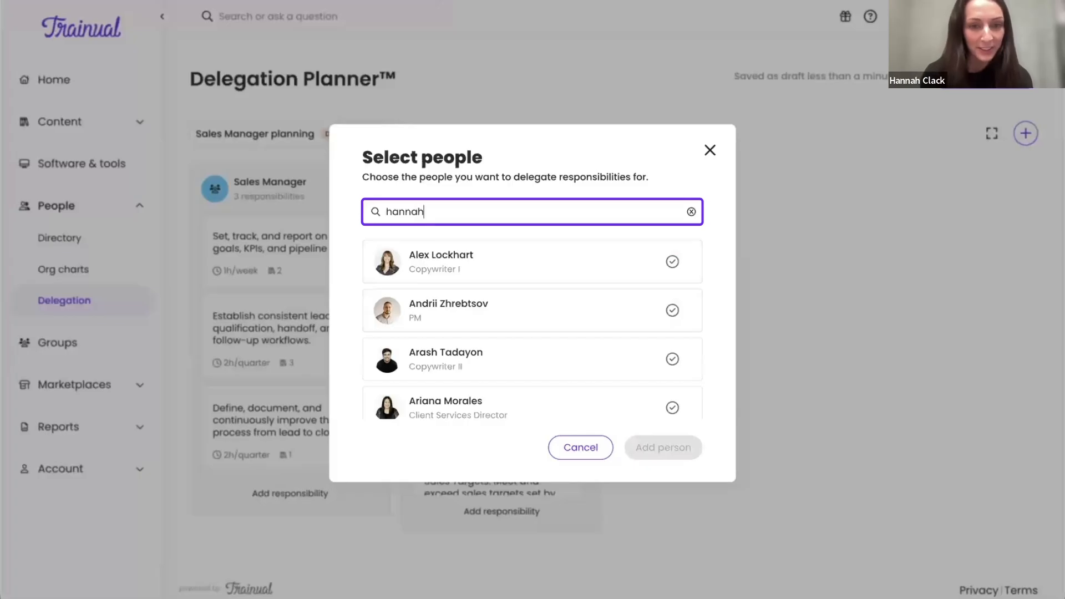
pyautogui.click(531, 264)
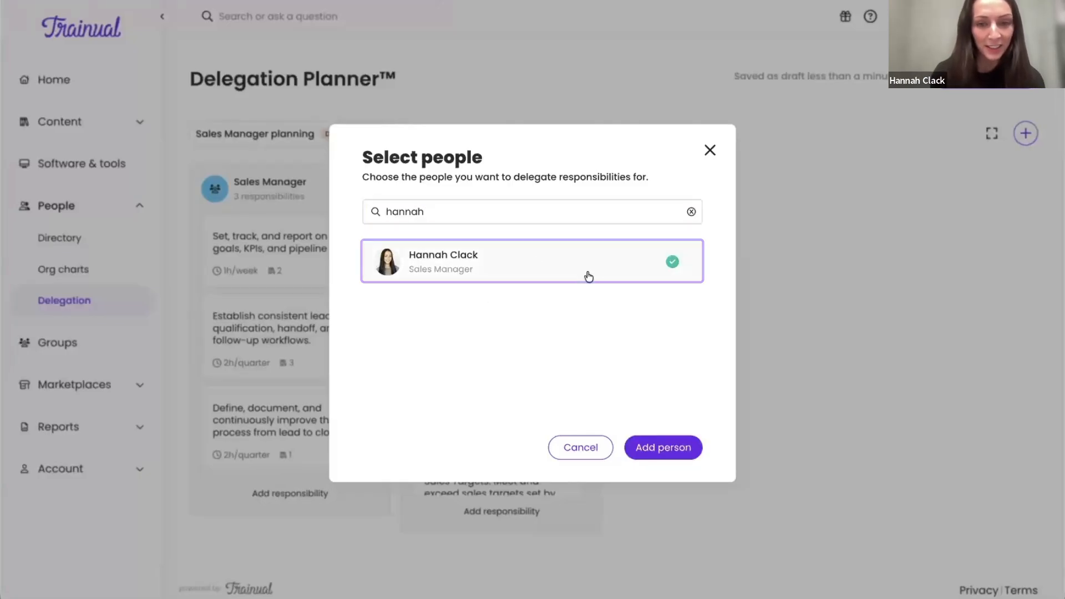
pyautogui.click(664, 450)
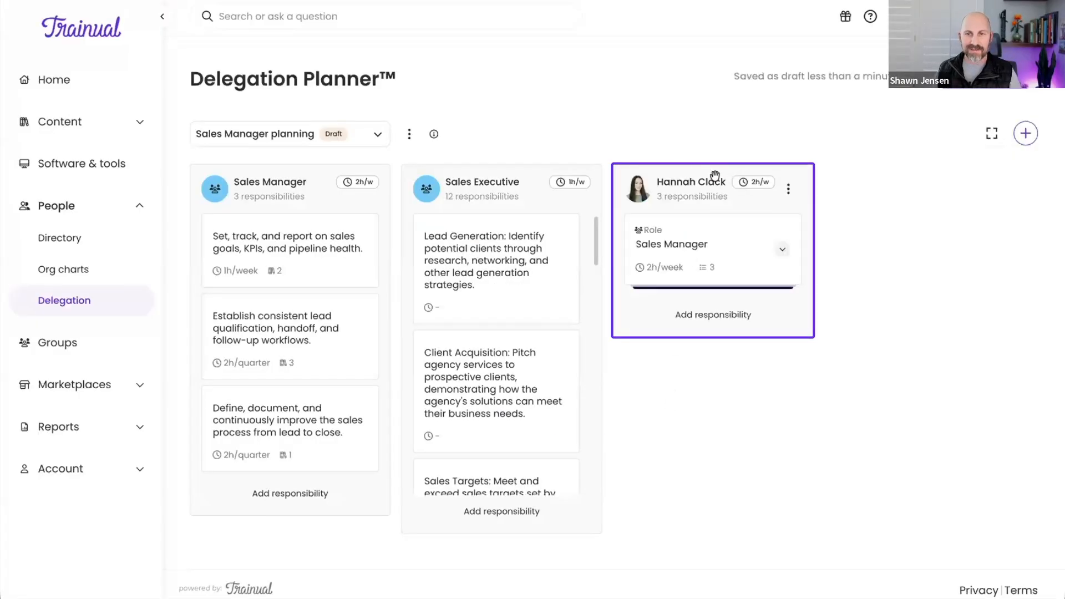
pyautogui.moveTo(695, 183); pyautogui.dragTo(558, 177)
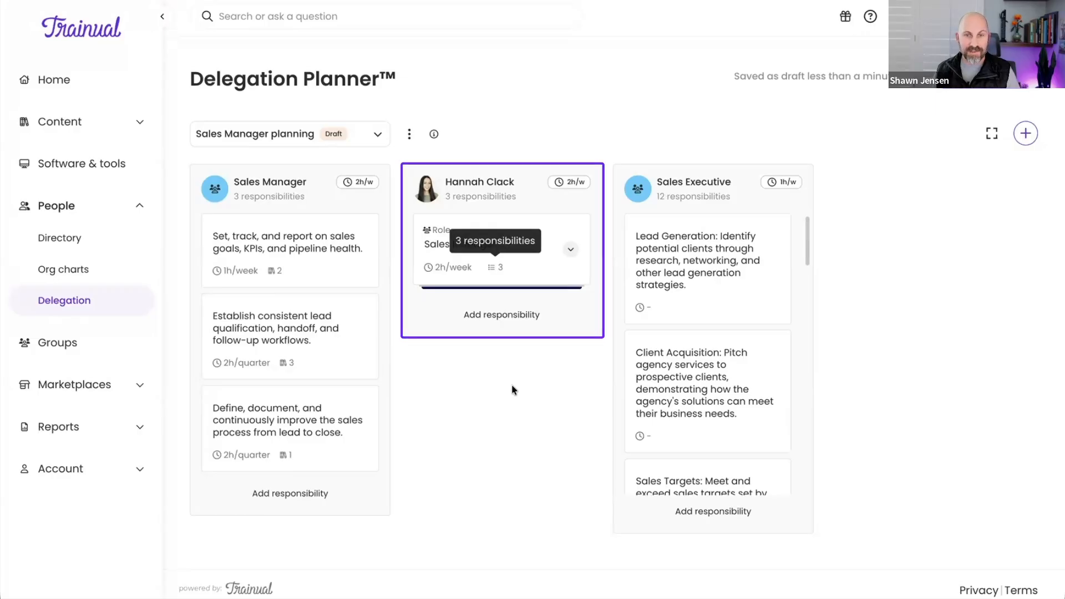
# Step: Examine the responsibilities under the person's Sales Manager role and those listed in the Sales Executive column
pyautogui.click(571, 249)
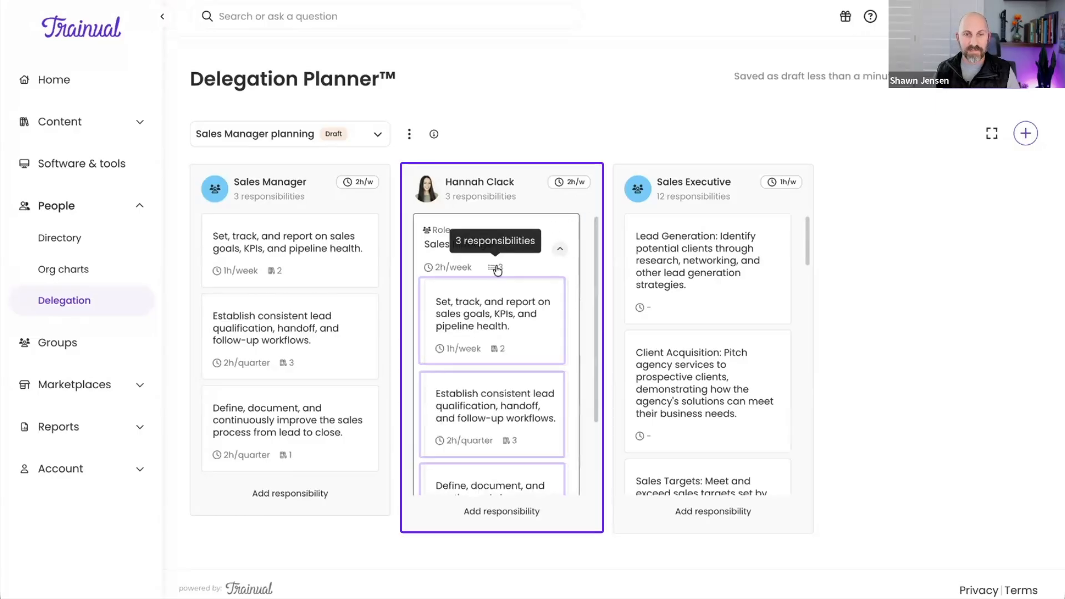
pyautogui.click(499, 268)
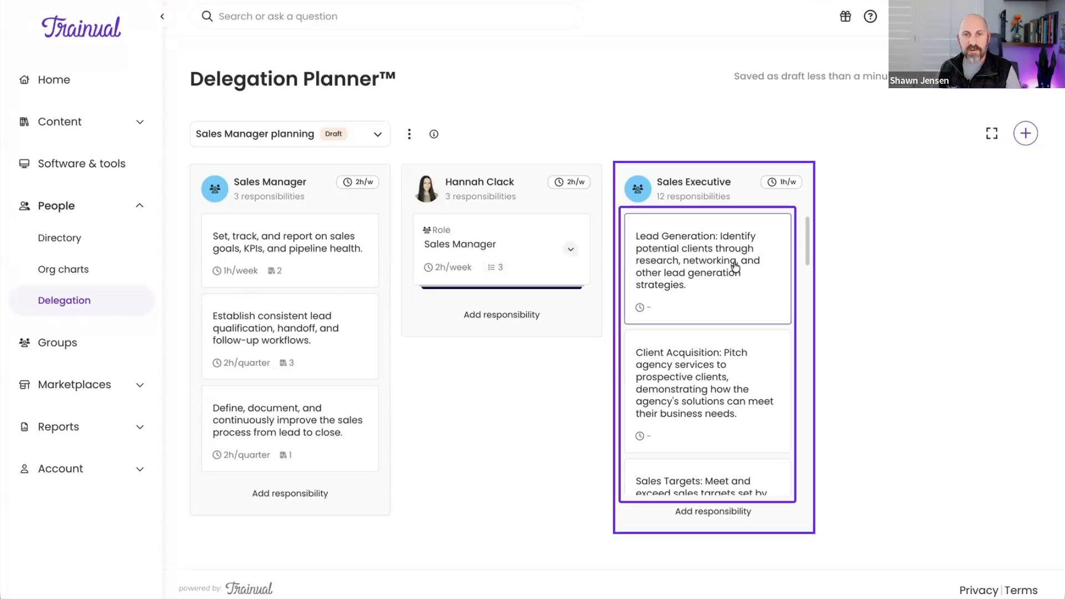
pyautogui.scroll(-2, 735, 267)
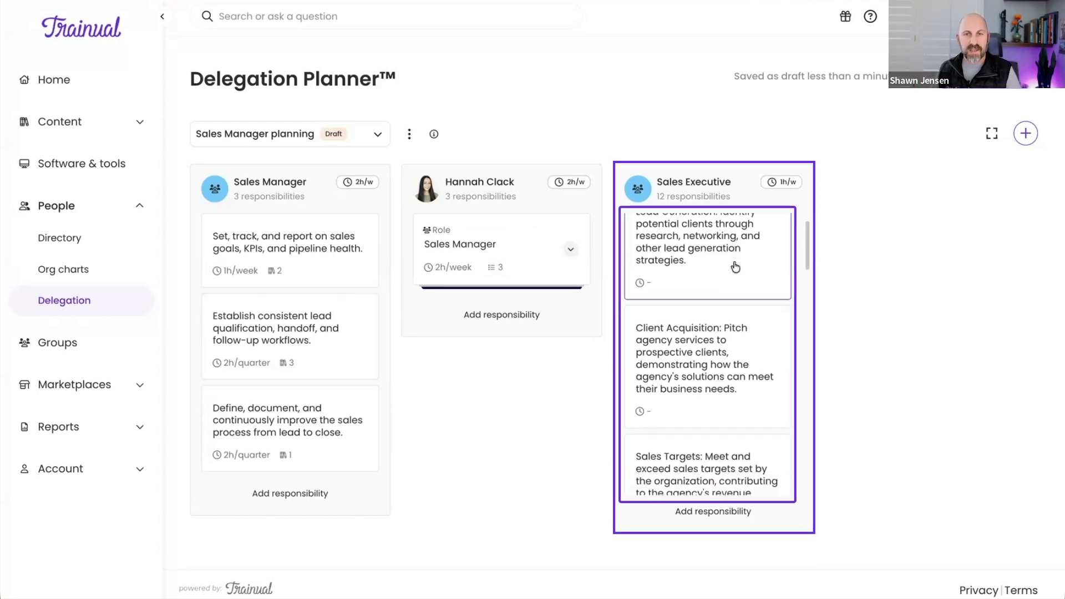
pyautogui.scroll(-3, 735, 267)
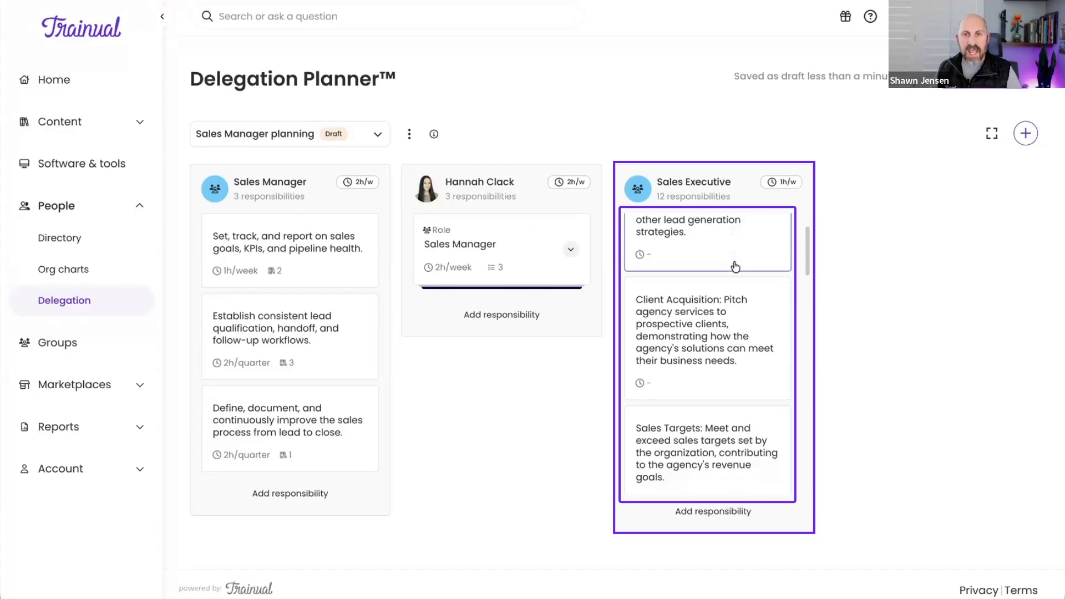
pyautogui.scroll(-1, 735, 267)
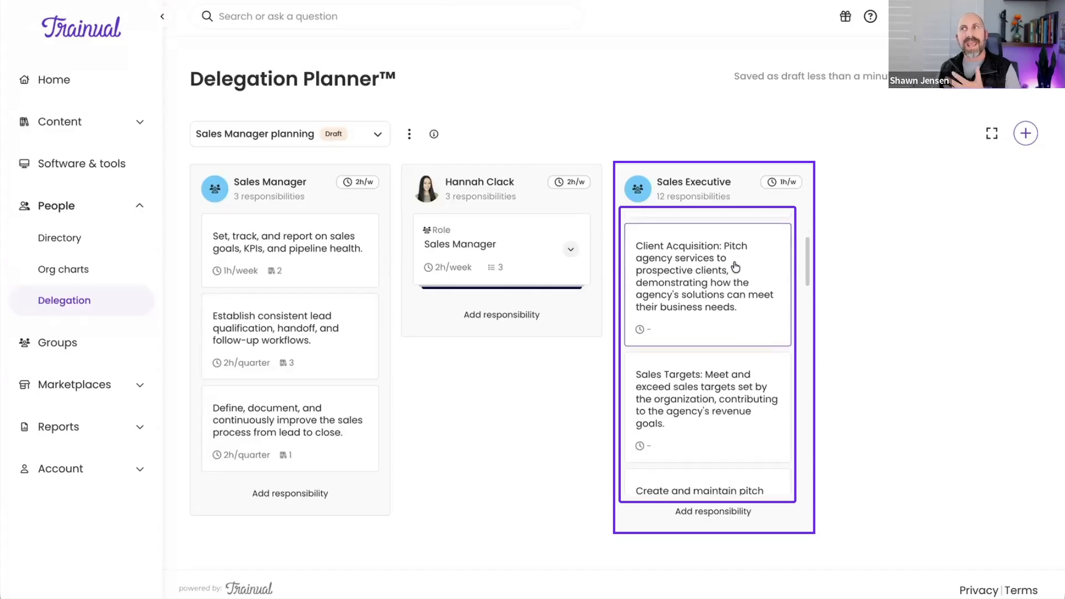
pyautogui.scroll(-2, 735, 267)
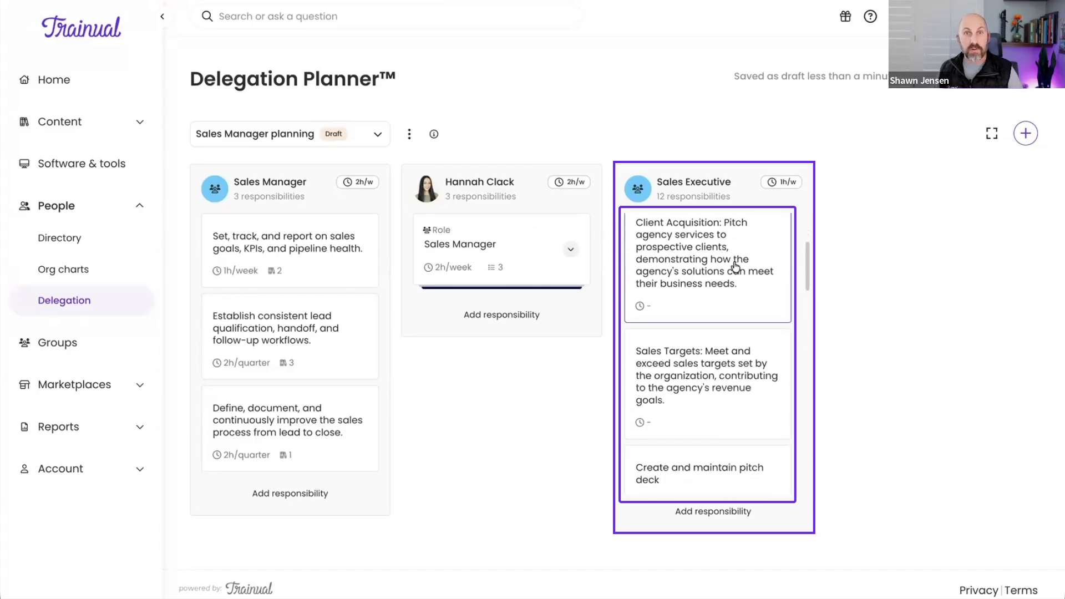
pyautogui.scroll(-3, 735, 267)
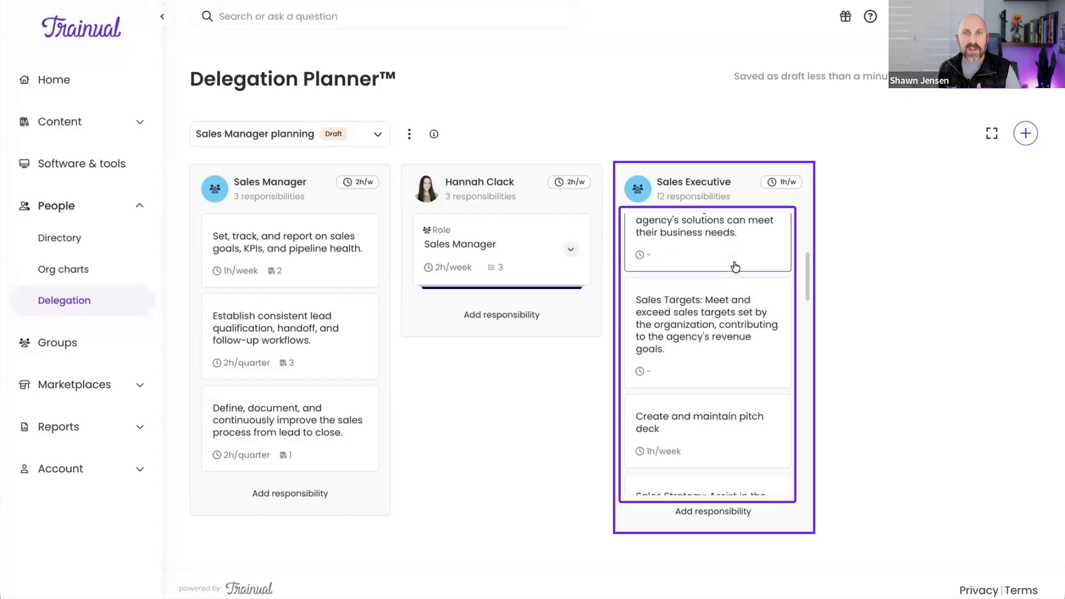
pyautogui.scroll(-3, 735, 267)
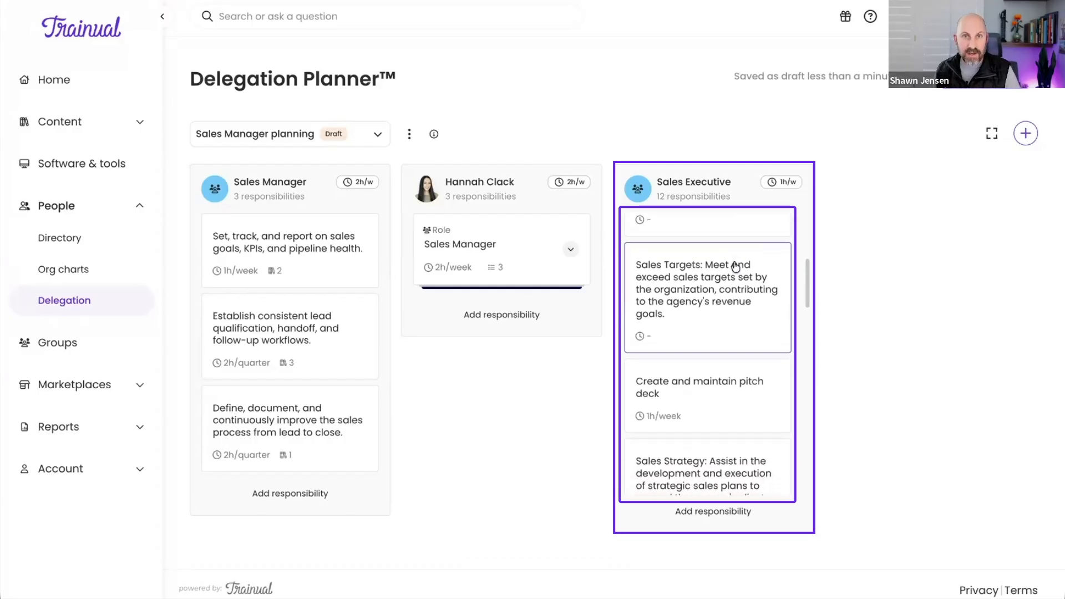
pyautogui.scroll(-6, 735, 267)
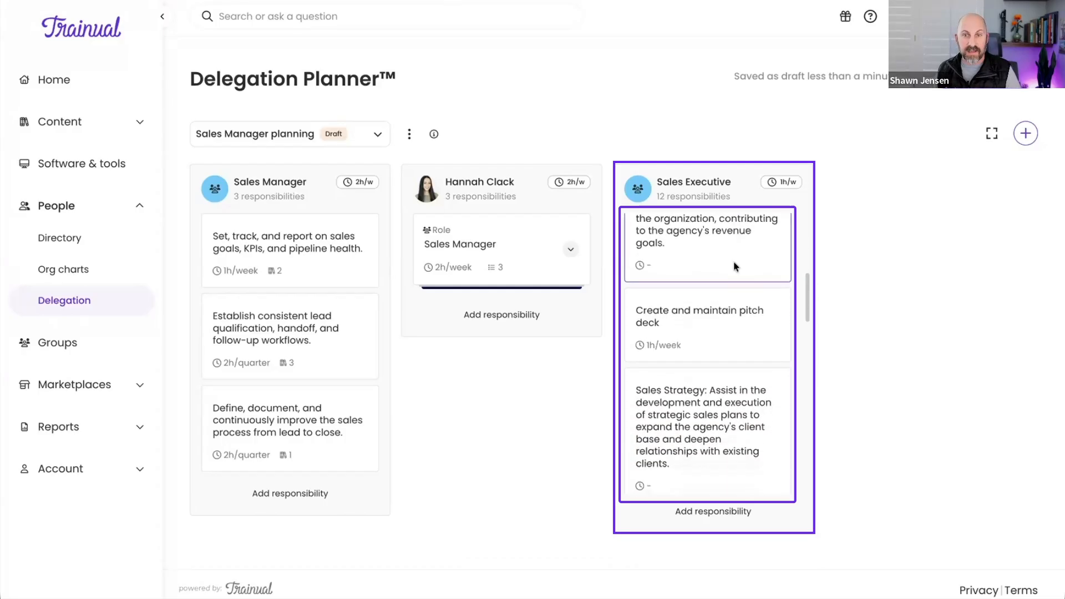
pyautogui.scroll(-6, 735, 267)
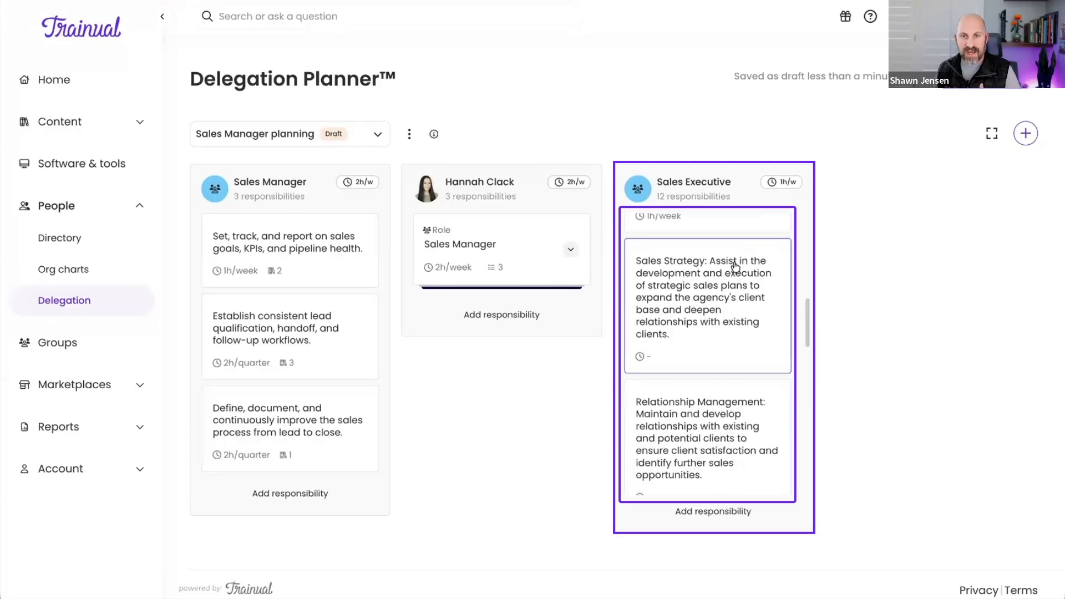
pyautogui.scroll(-1, 735, 267)
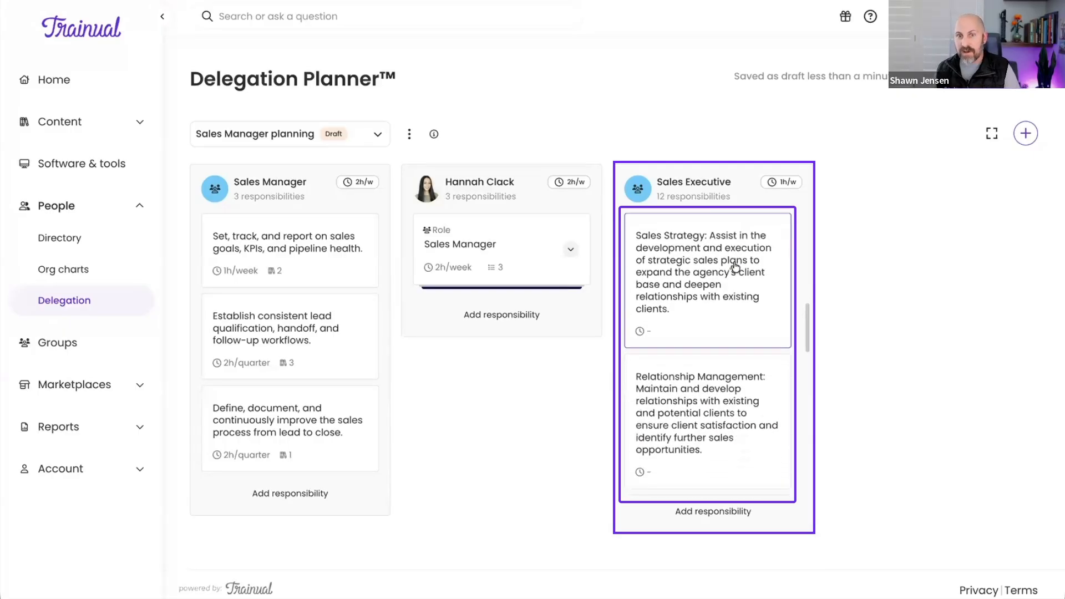
pyautogui.scroll(-5, 735, 267)
pyautogui.scroll(-7, 735, 267)
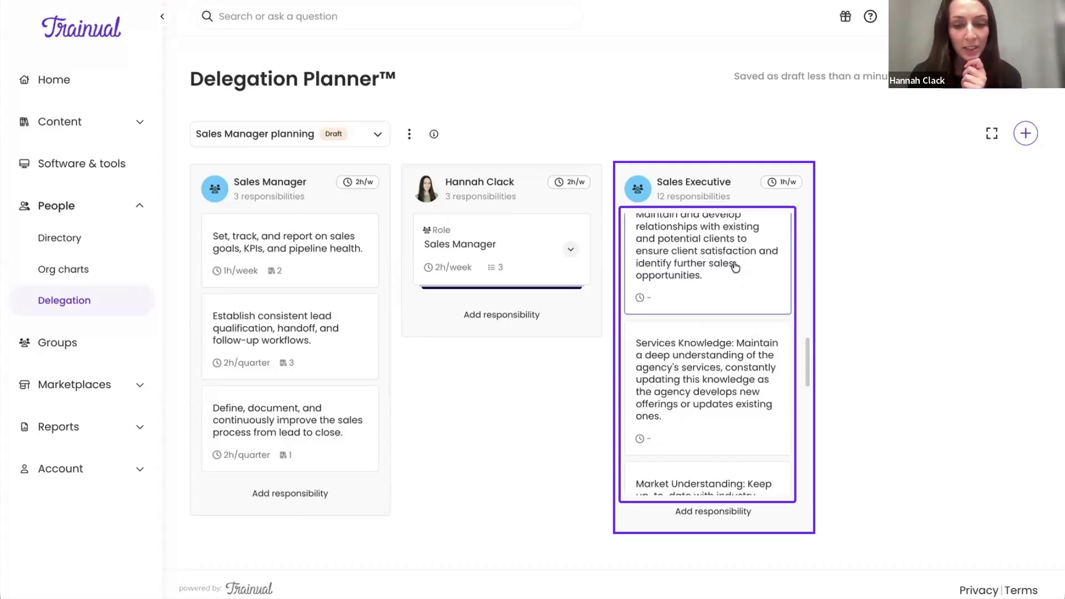
pyautogui.scroll(-1, 735, 267)
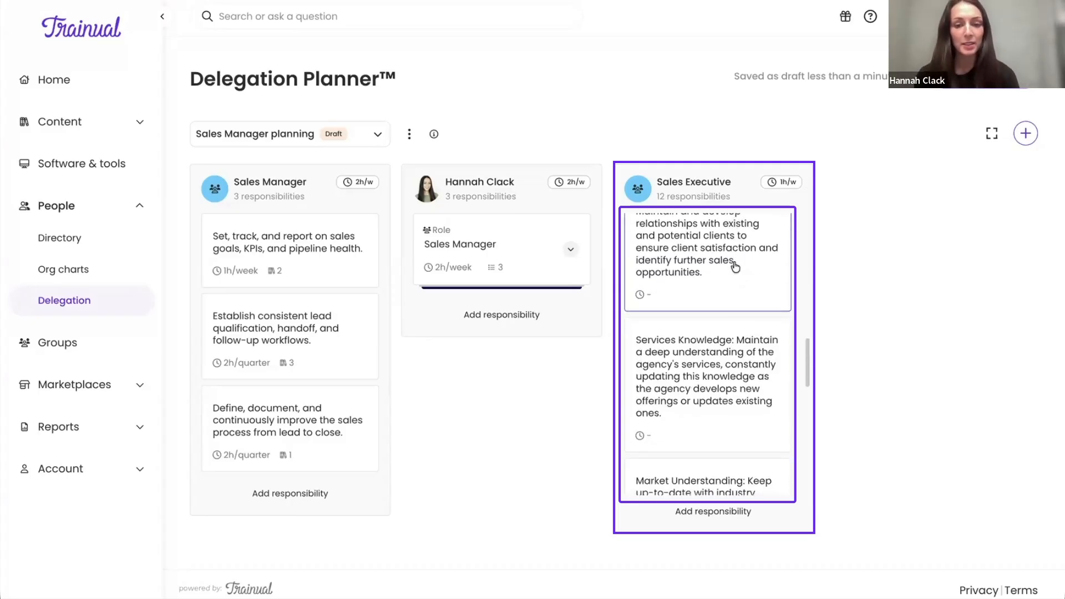
pyautogui.scroll(-10, 735, 267)
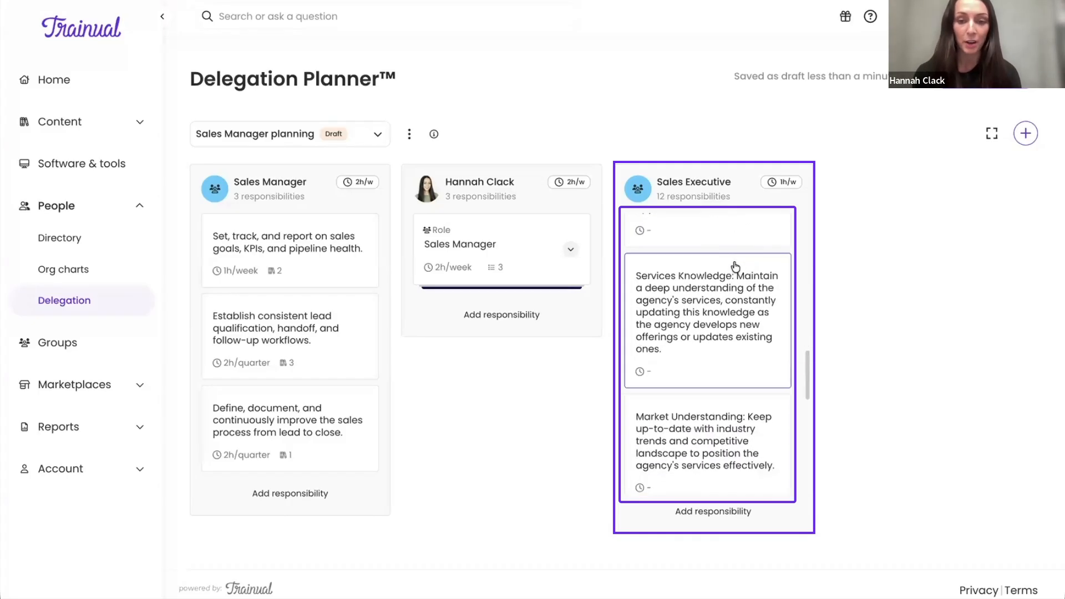
pyautogui.scroll(-3, 735, 267)
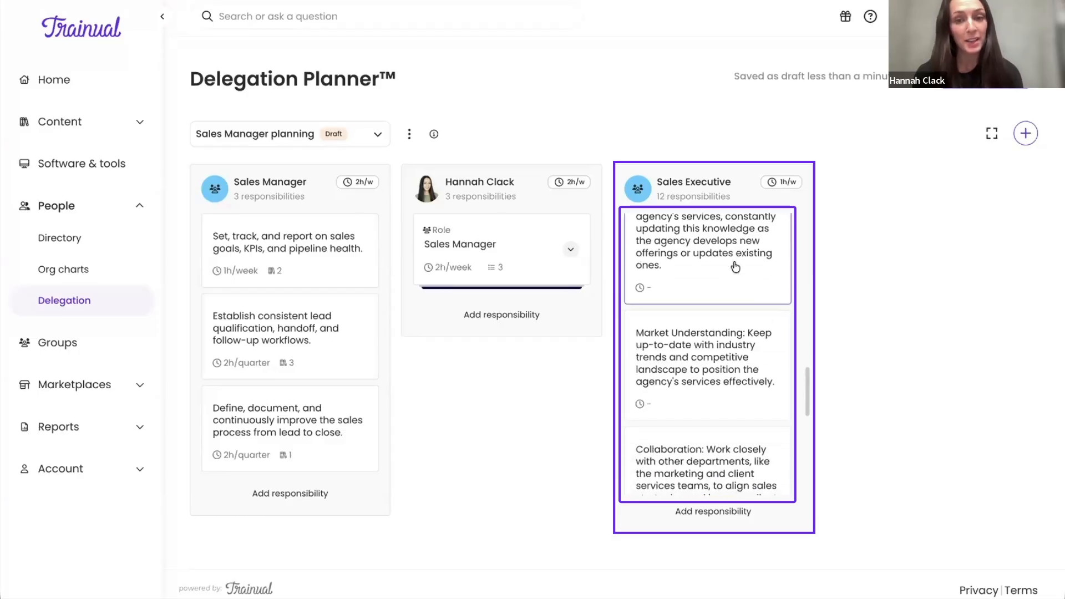
pyautogui.scroll(-3, 735, 267)
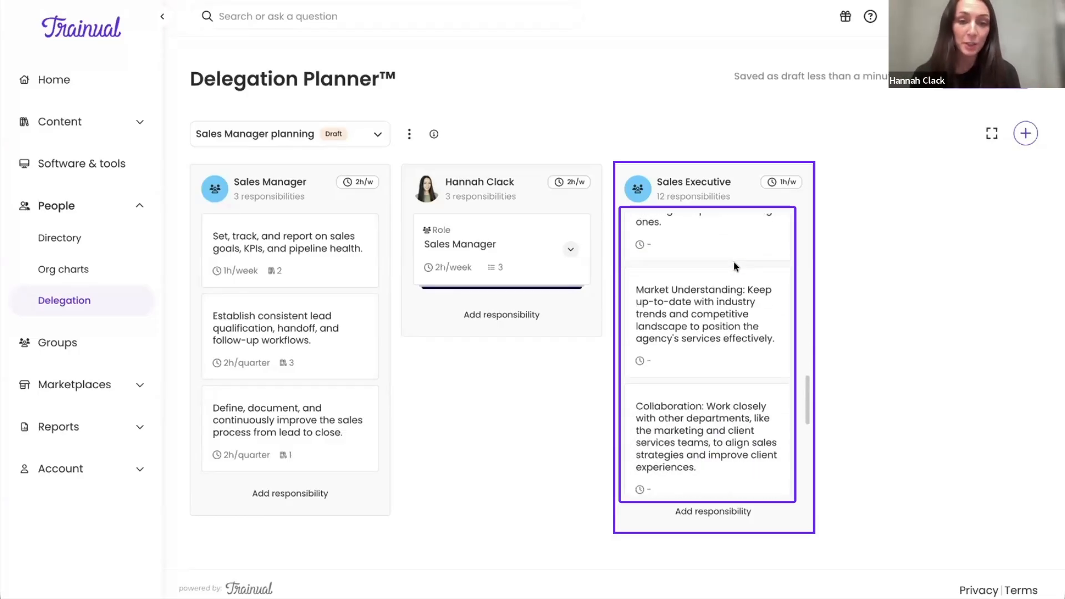
pyautogui.scroll(9, 734, 263)
pyautogui.scroll(10, 735, 267)
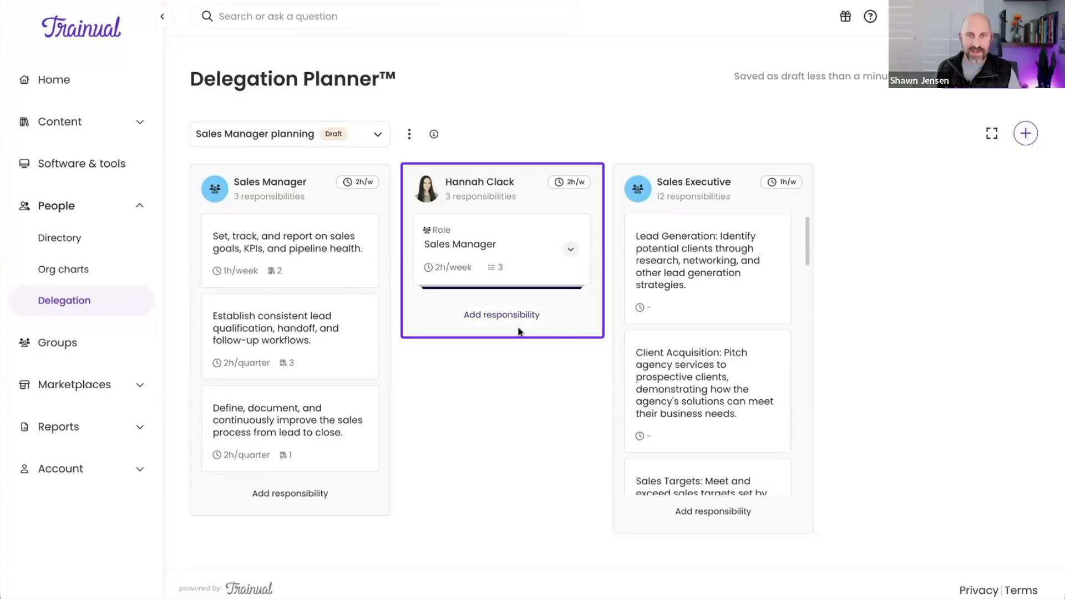
# Step: Add the responsibility "Plan and facilitate trade shows" at 10 hours per quarter to the person's column and move it to the Sales Manager role
pyautogui.click(493, 315)
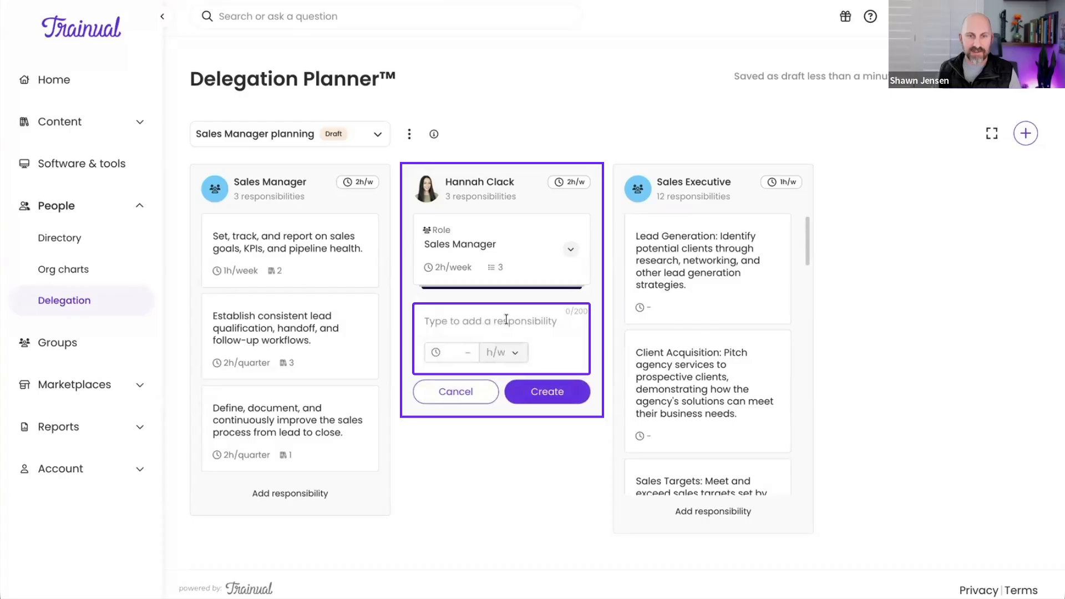
pyautogui.write('Plan and facil')
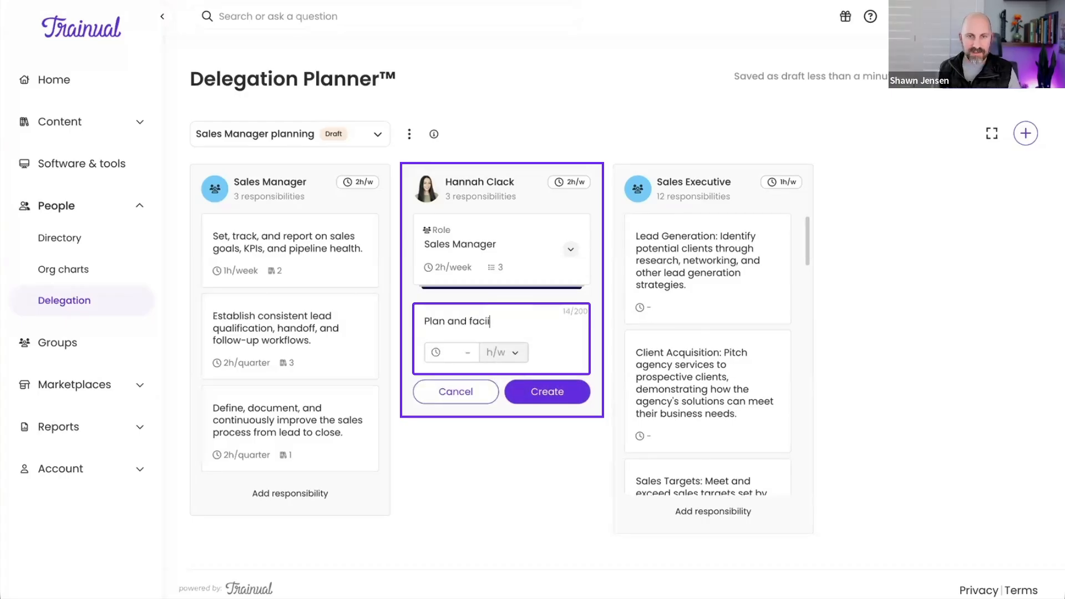
pyautogui.write('itate trade shows')
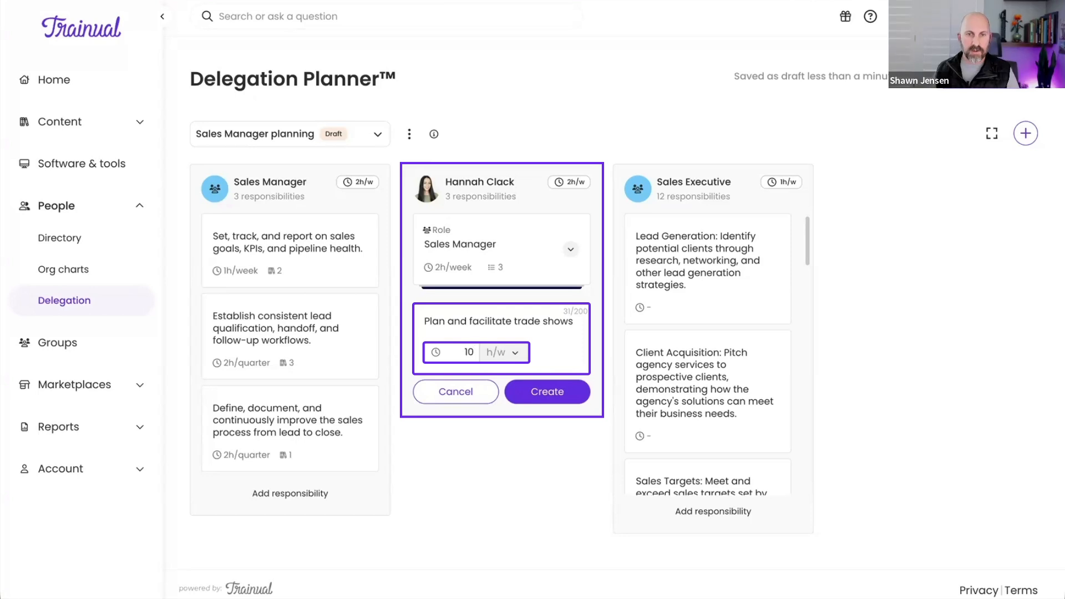
pyautogui.click(515, 353)
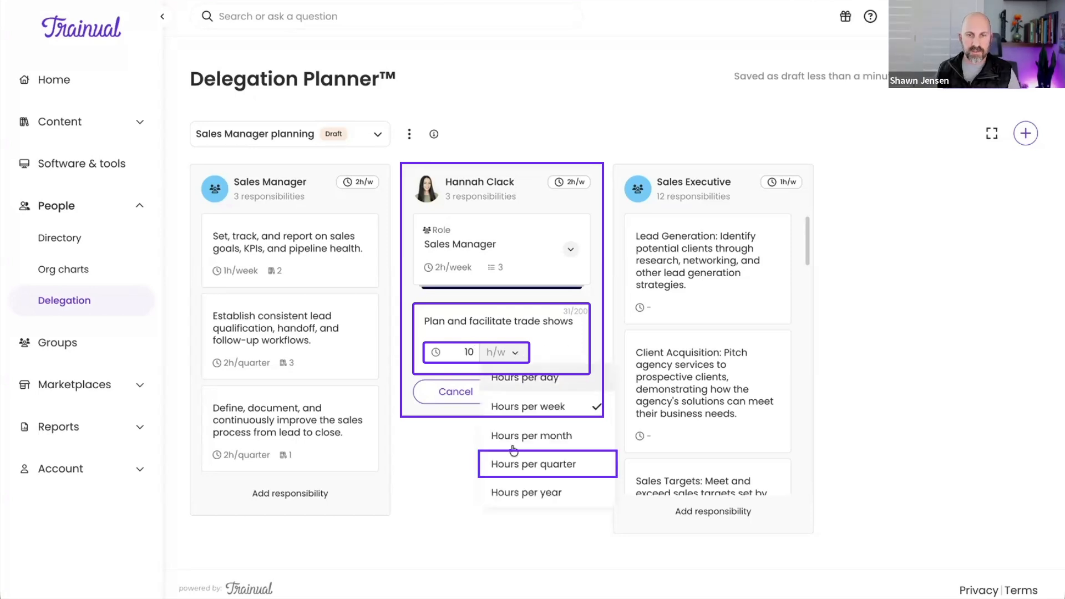
pyautogui.click(521, 464)
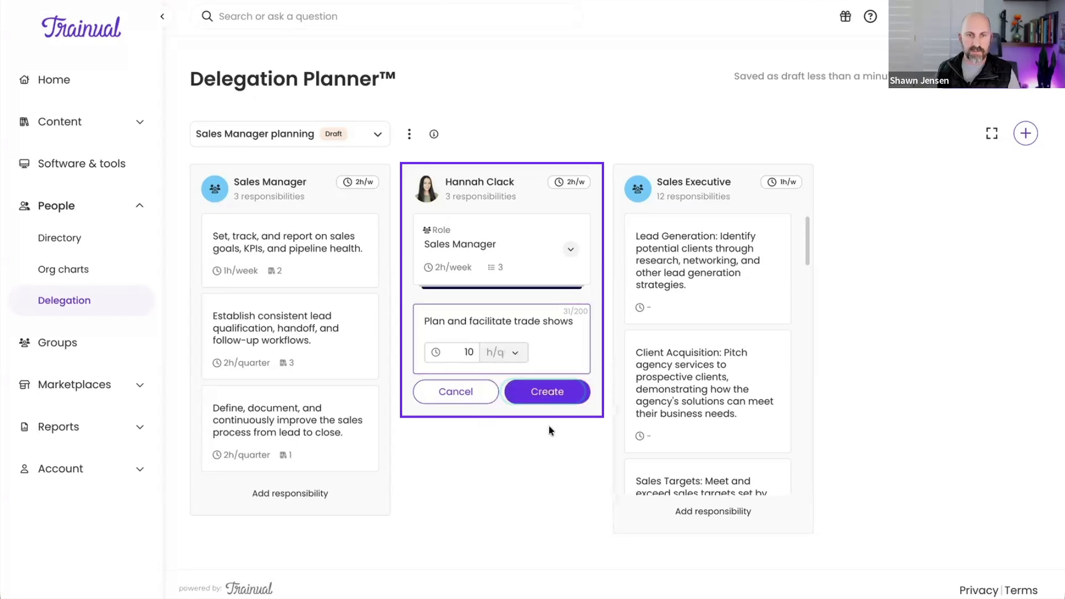
pyautogui.click(551, 392)
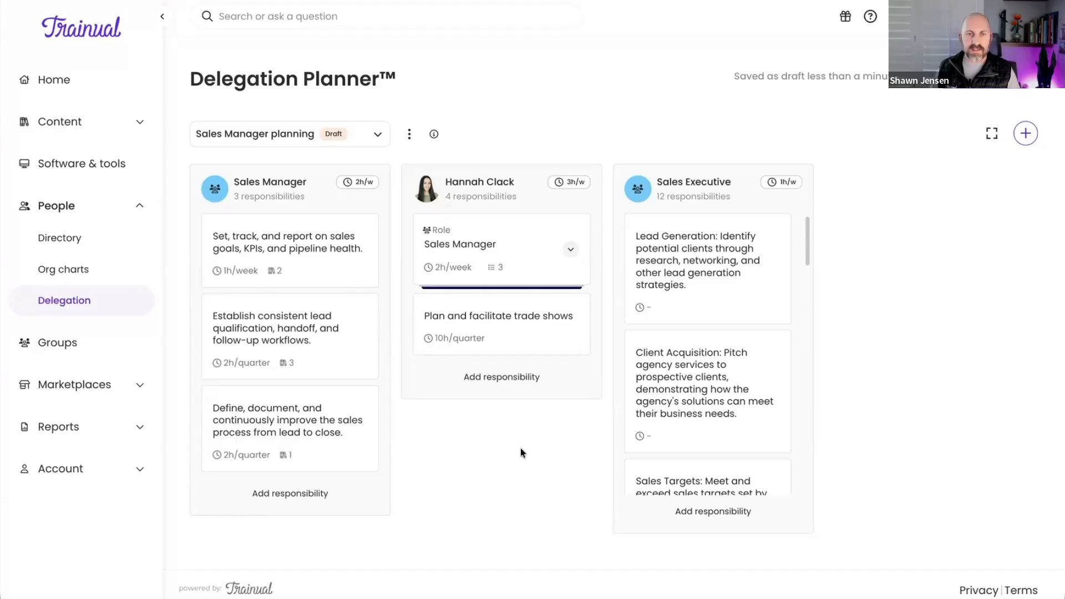
pyautogui.moveTo(495, 322); pyautogui.dragTo(289, 248)
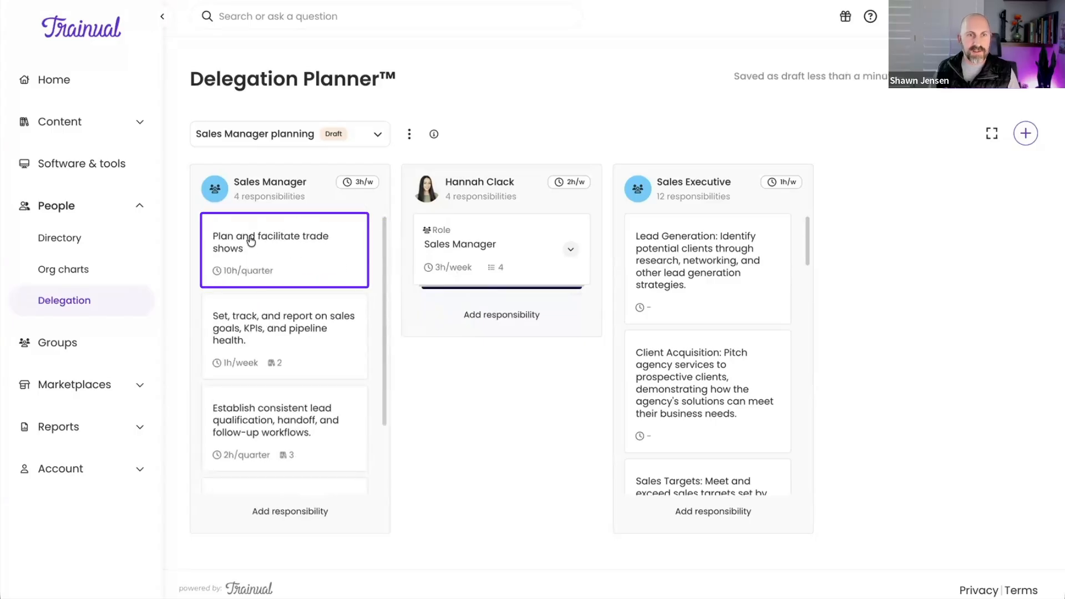
# Step: Connect the existing Trainual subject "Planning Trade Shows and Events" to the trade shows responsibility and save the changes
pyautogui.click(301, 247)
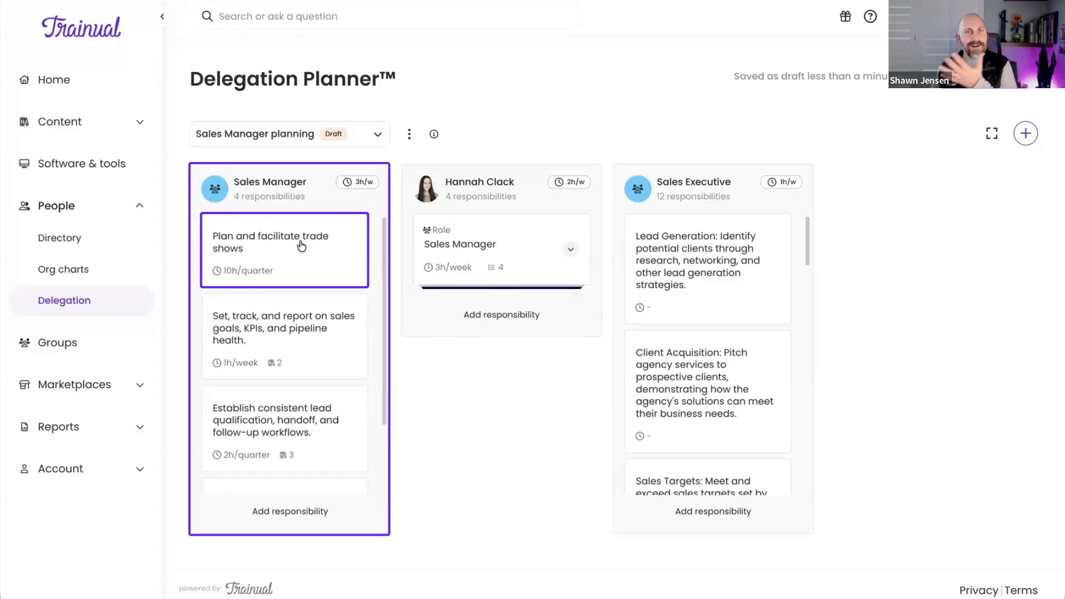
pyautogui.click(269, 248)
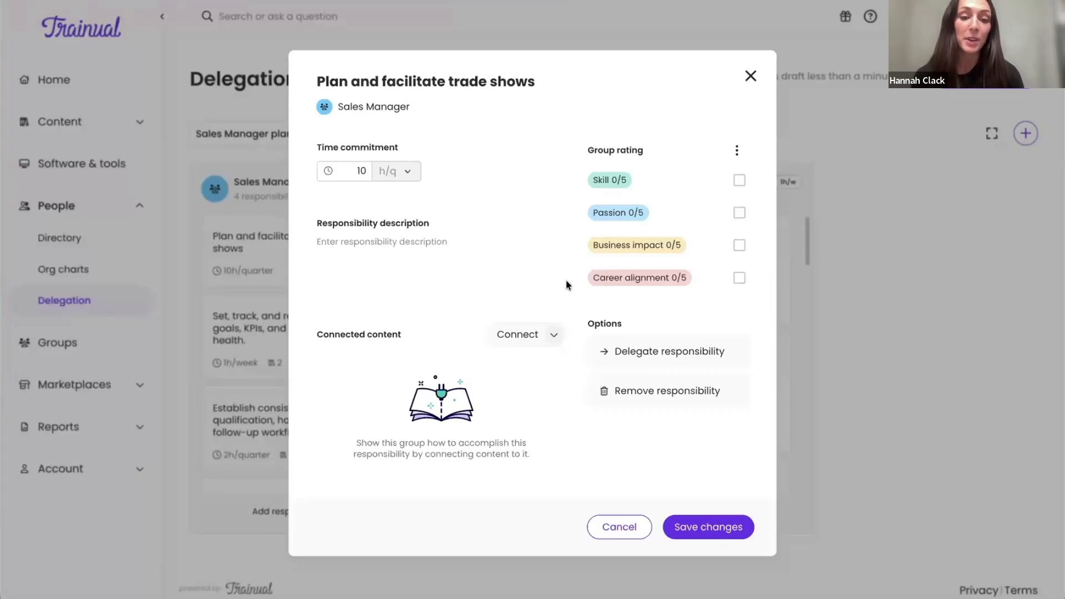
pyautogui.click(553, 335)
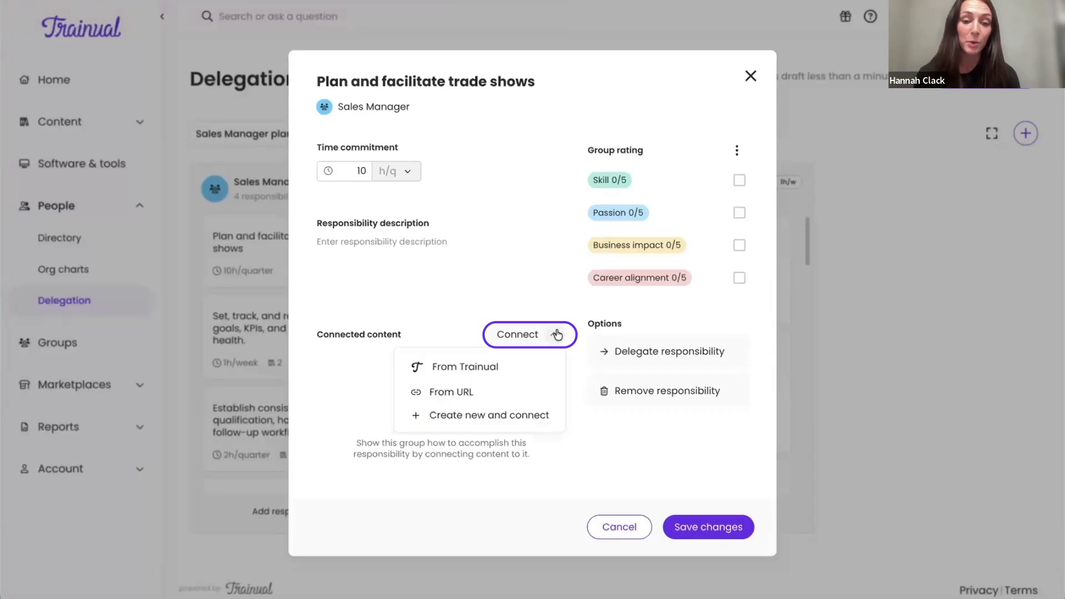
pyautogui.click(471, 372)
pyautogui.click(425, 105)
pyautogui.write('trade')
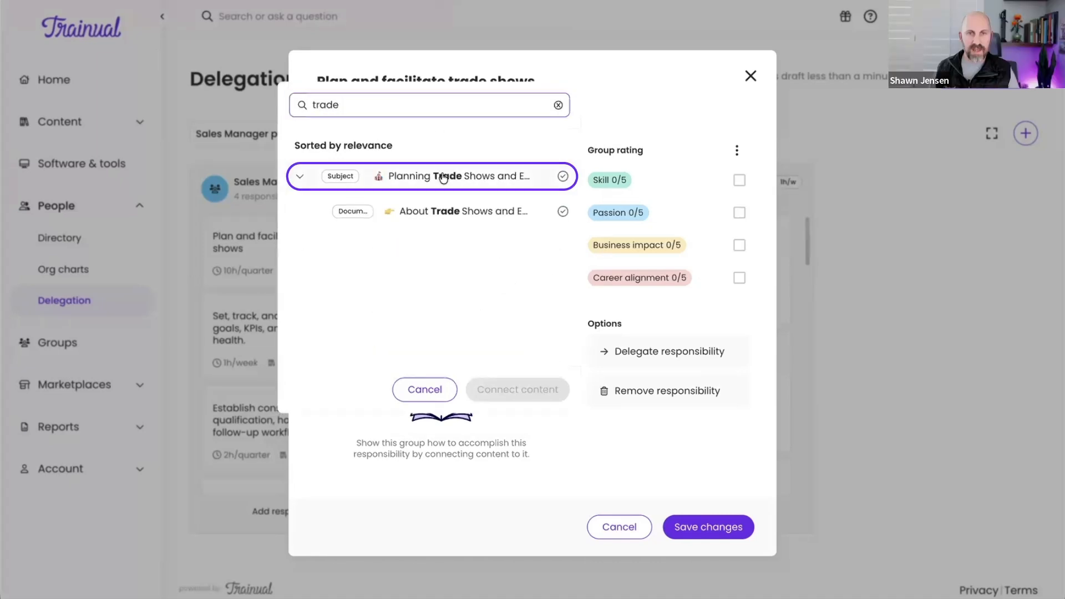
pyautogui.click(562, 176)
pyautogui.click(540, 387)
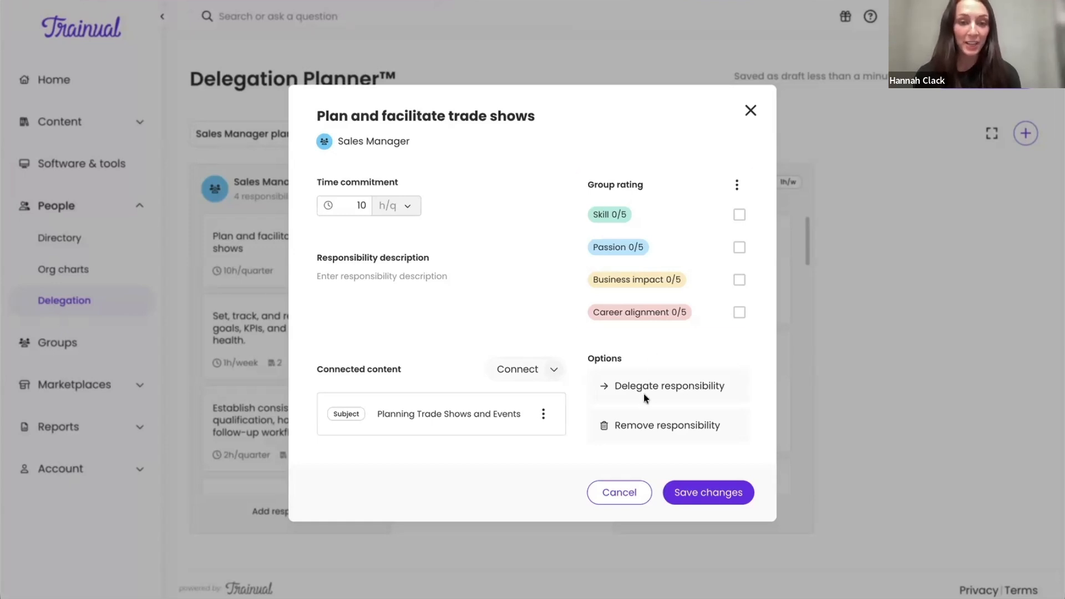
pyautogui.click(711, 496)
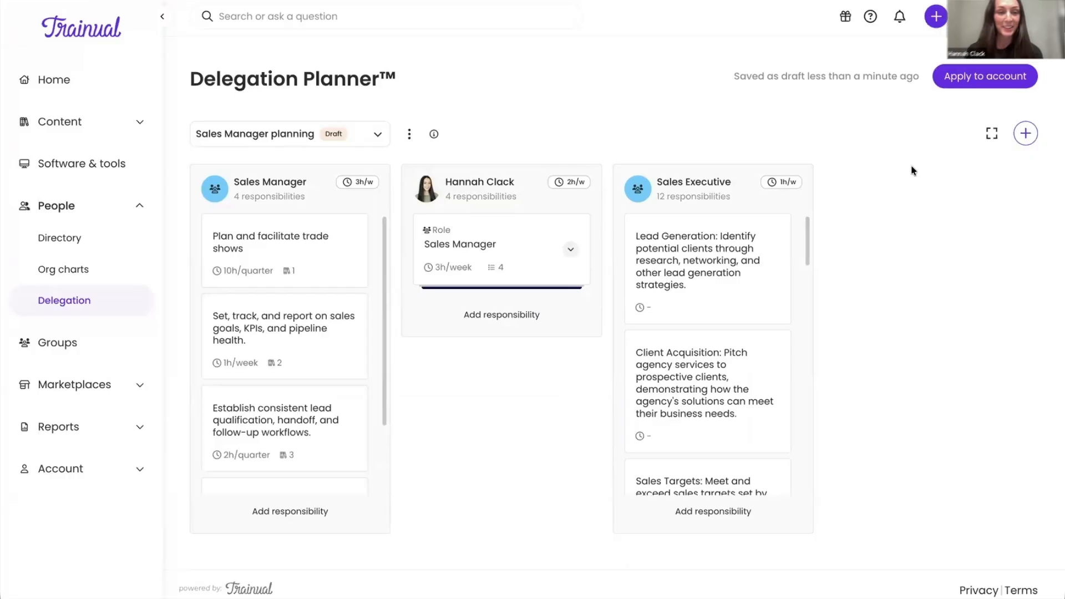
# Step: Apply the Sales Manager planning board to the account and finish without creating another board
pyautogui.click(978, 81)
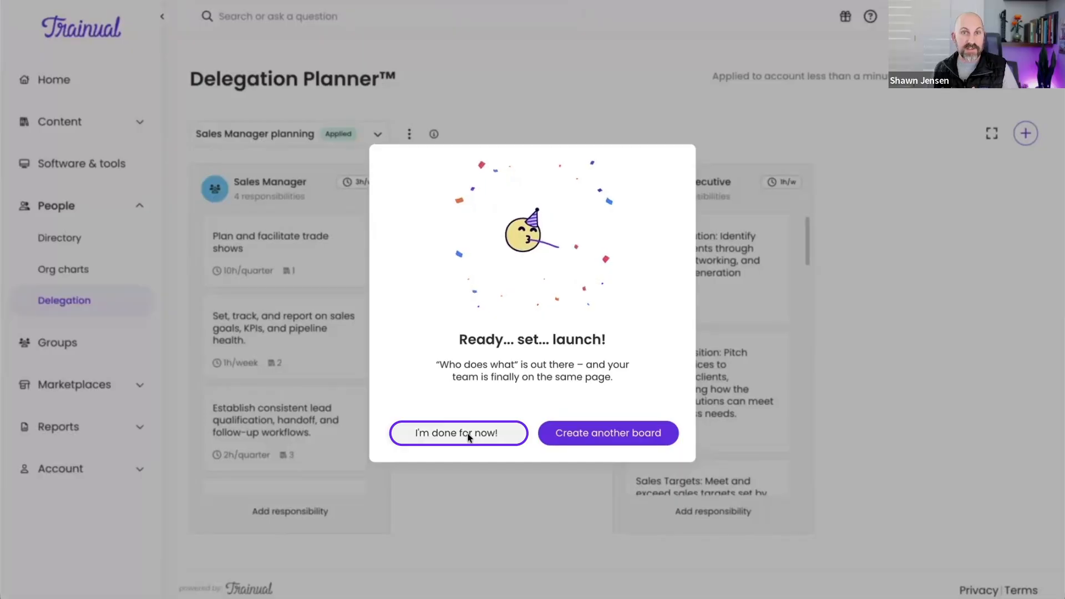
pyautogui.click(467, 438)
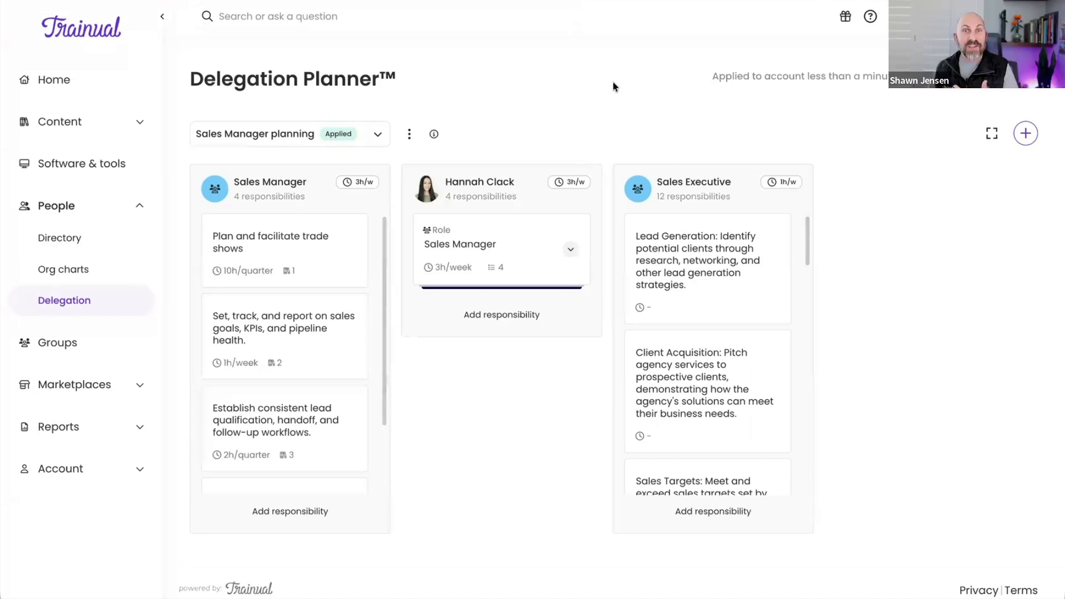
# Step: Search for the team member by first name, open their profile and examine the responsibilities listed under the Sales Manager role
pyautogui.click(283, 16)
pyautogui.write('hannah')
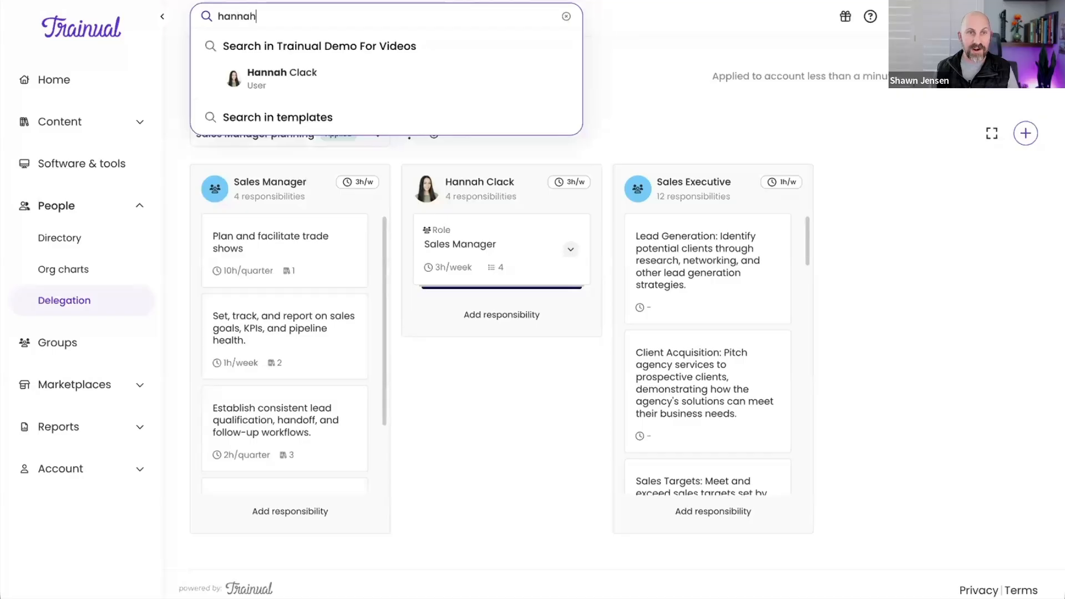
pyautogui.click(279, 71)
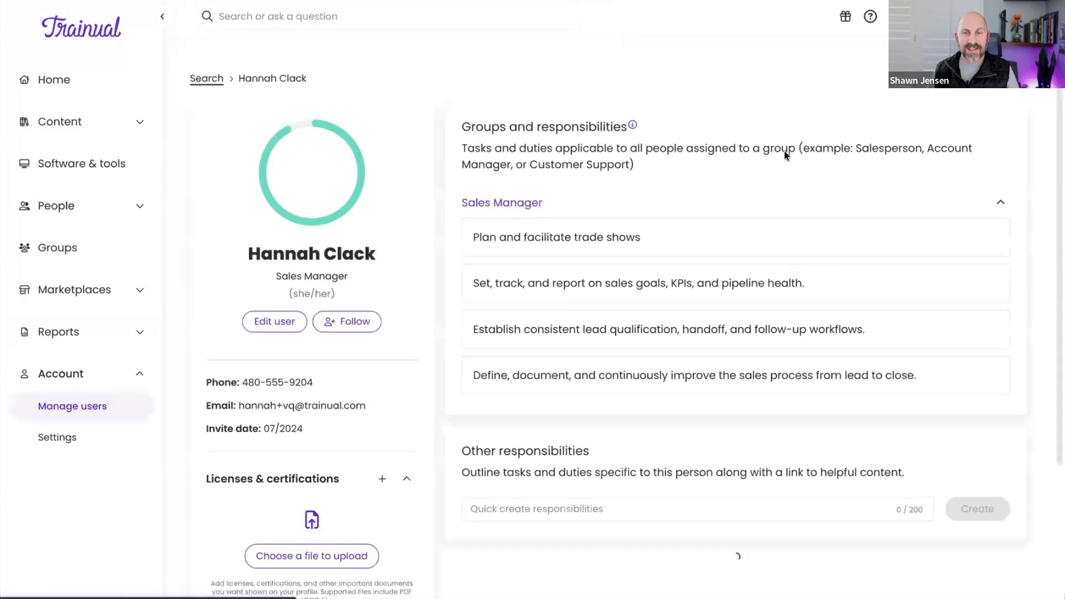
pyautogui.scroll(-2, 793, 172)
pyautogui.scroll(-15, 785, 212)
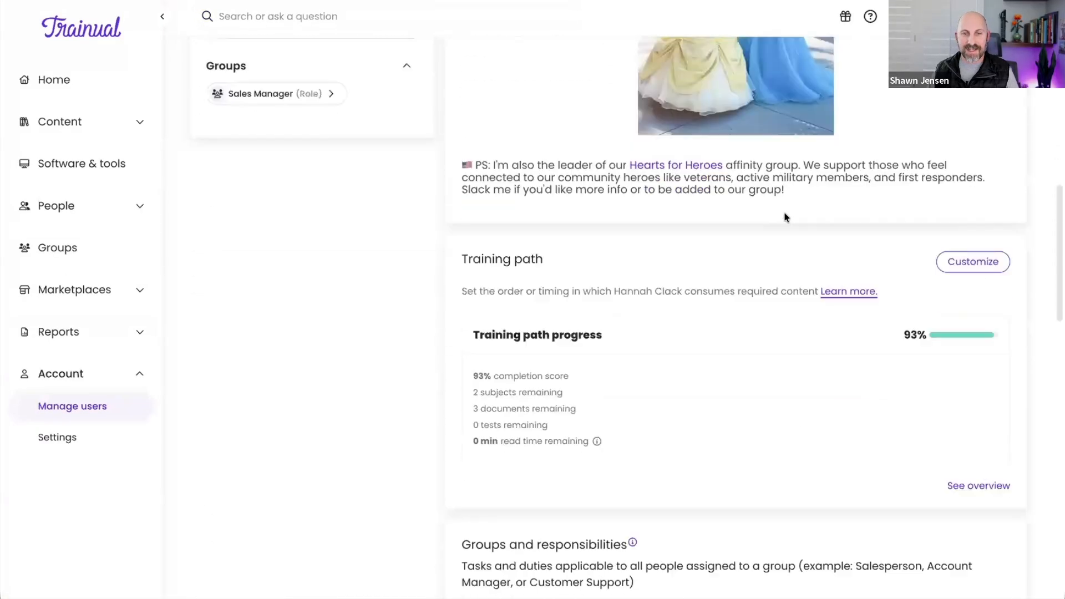
pyautogui.scroll(-2, 784, 212)
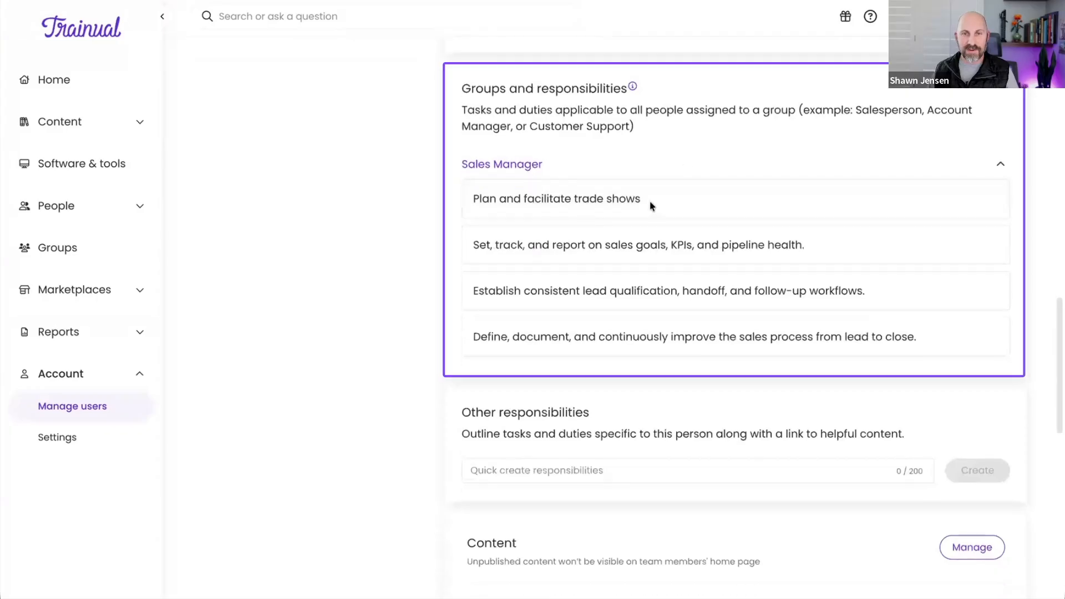
pyautogui.click(518, 207)
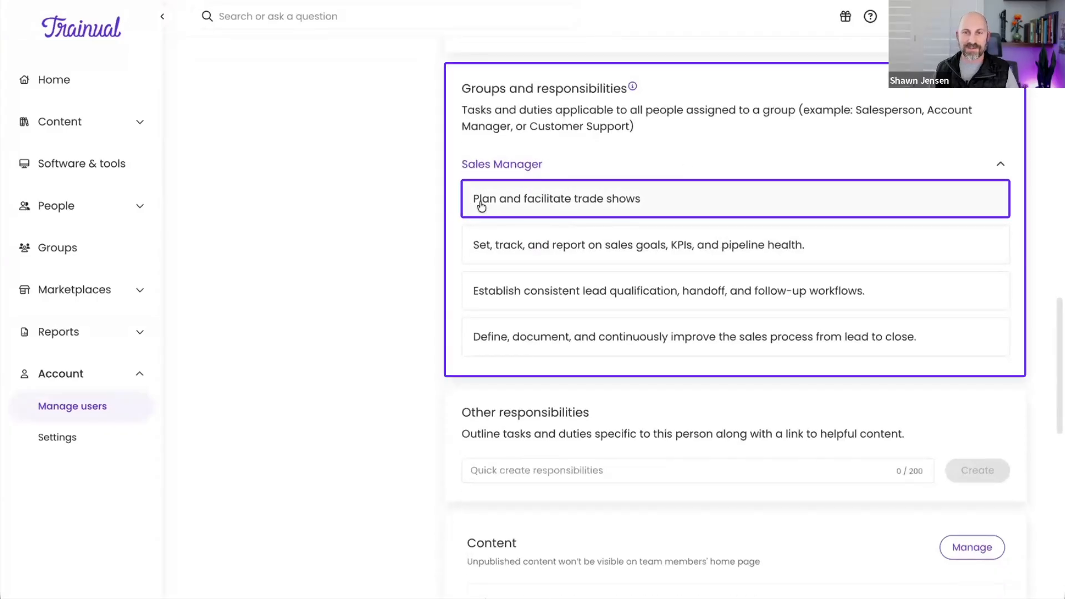